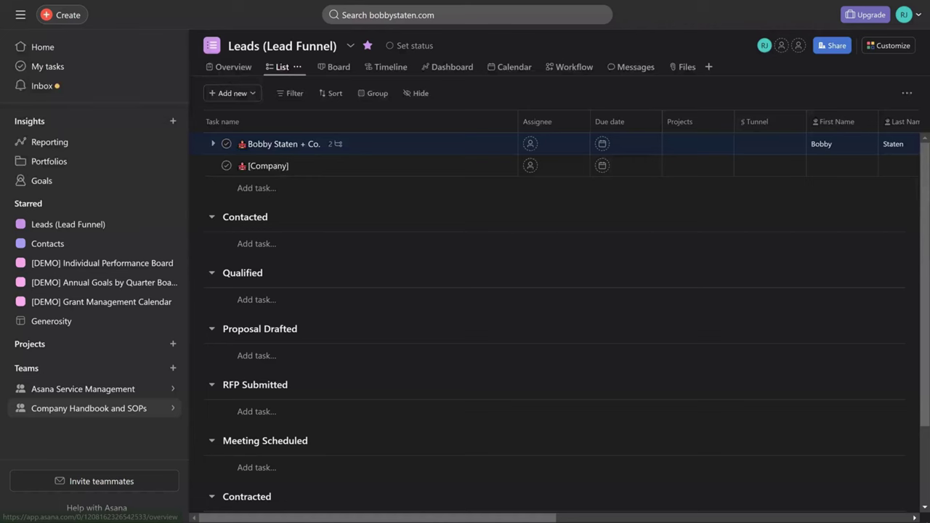
- Go to the Company Handbook and SOPs team and open its HR Offboarding project
left_click(88, 409)
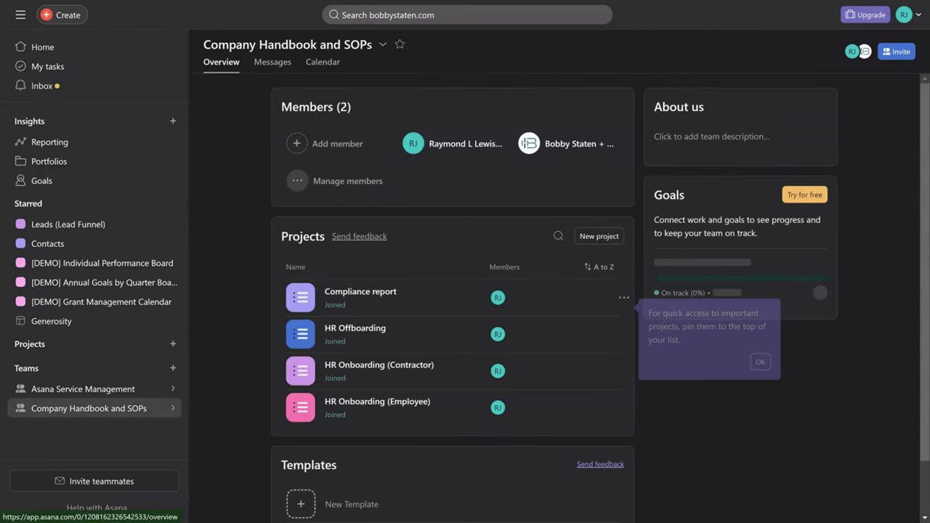
left_click(355, 331)
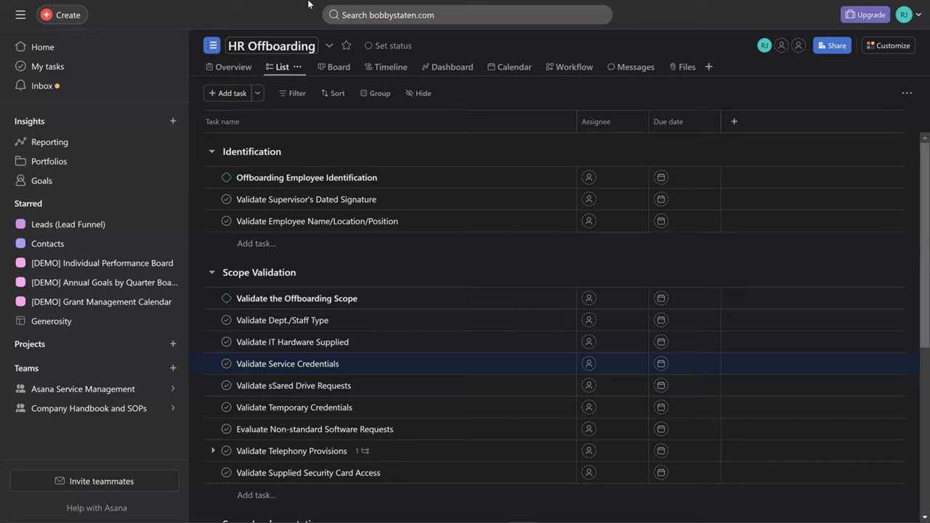
key("Tab")
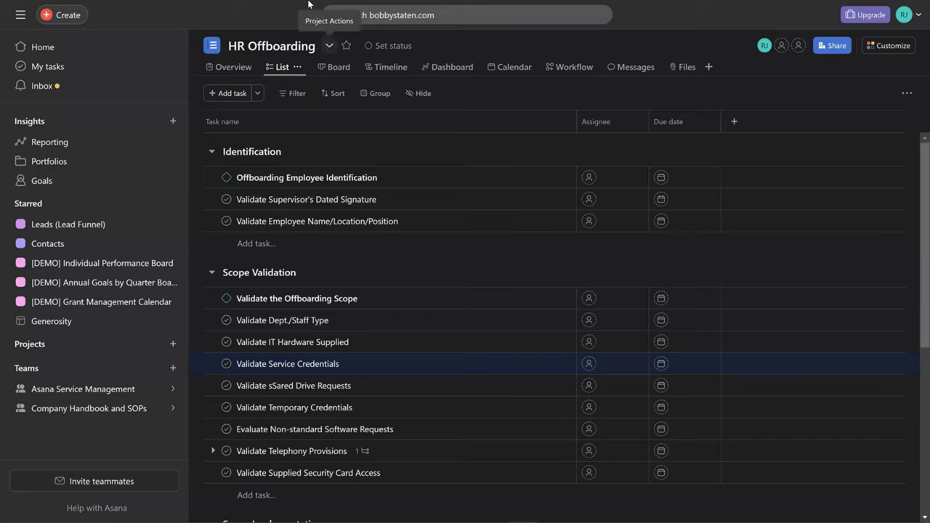
key("Tab")
key("Tab")
key("Down")
key("Up")
key("Down")
key("Up")
key("Down")
key("Down")
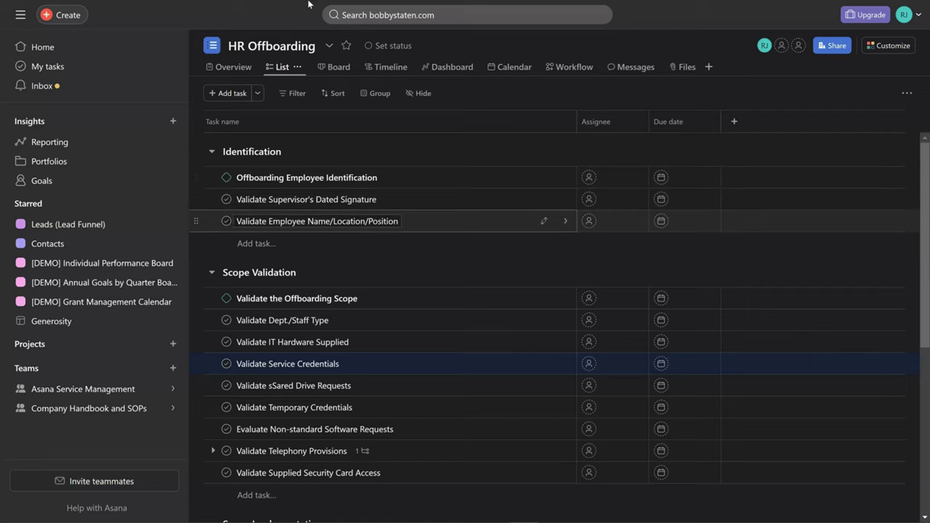
key("Up")
key("Up")
key("Up")
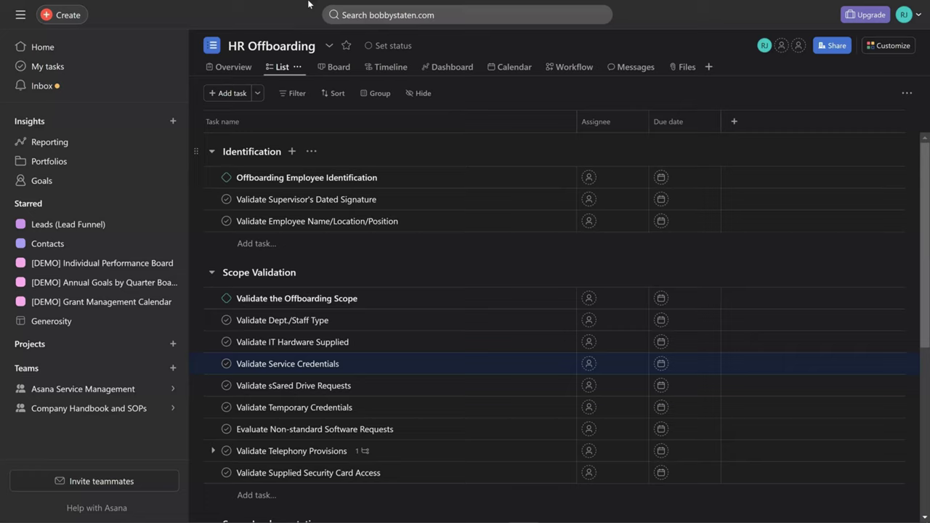
key("Tab")
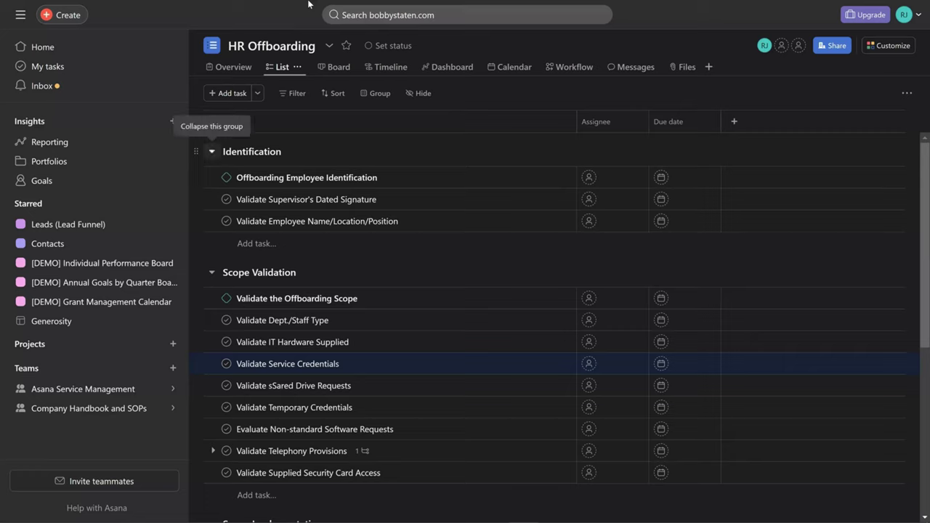
key("Return")
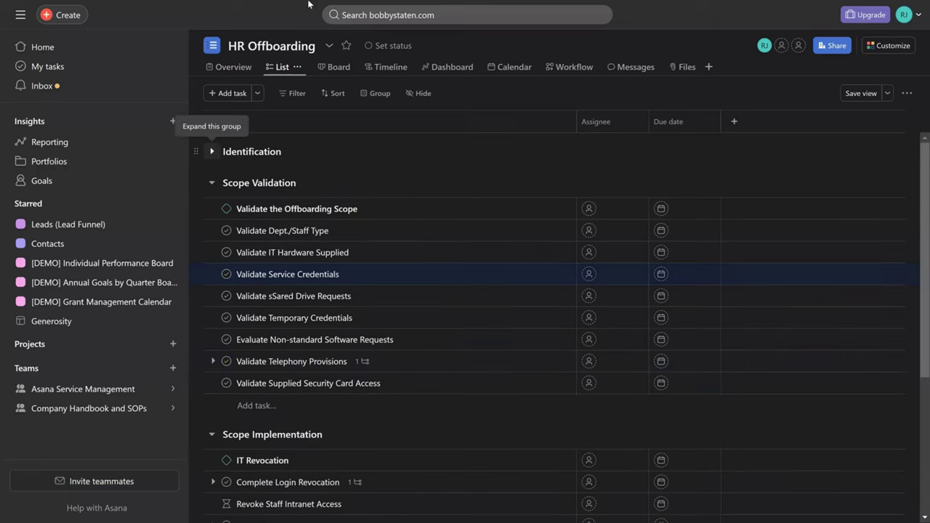
key("Tab")
key("Return")
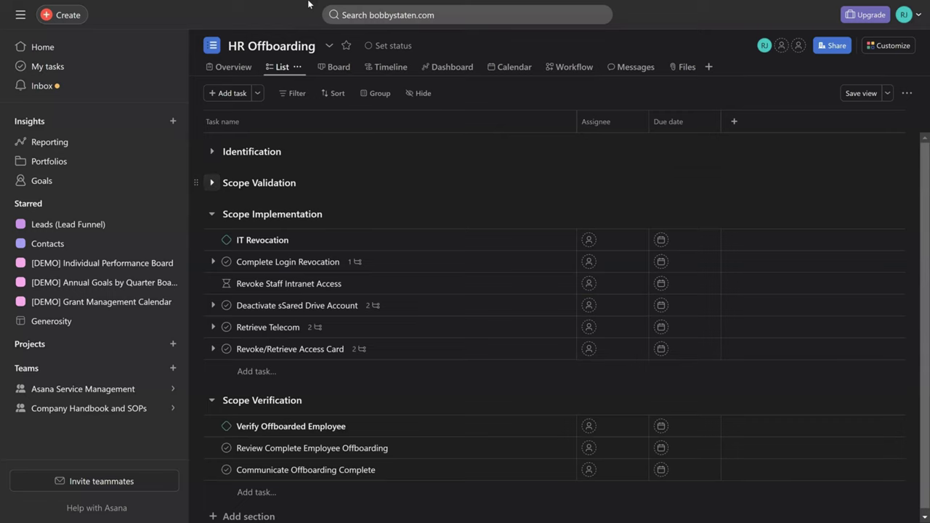
key("Return")
key("shift+Tab")
key("Return")
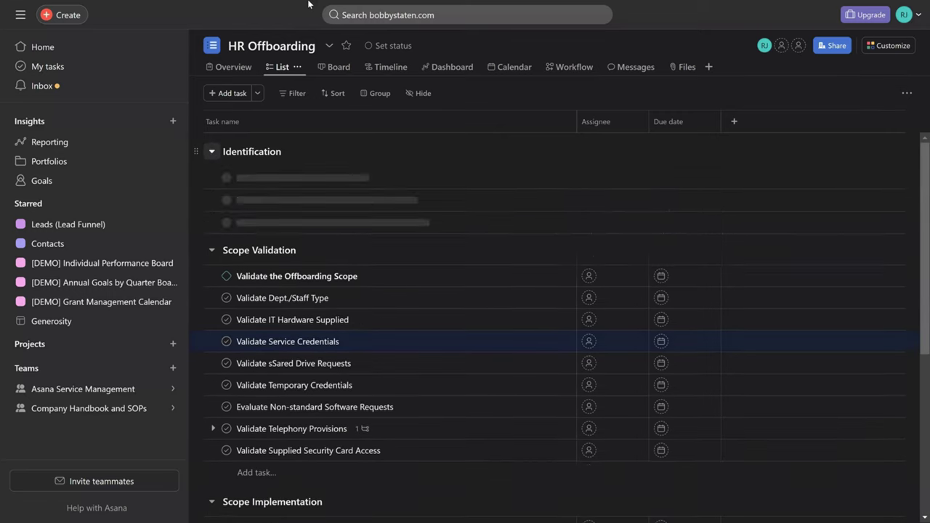
key("Tab")
key("Up")
key("Down")
key("Down")
key("Down")
key("Up")
key("Up")
key("Down")
key("Down")
key("Down")
key("Down")
key("Down")
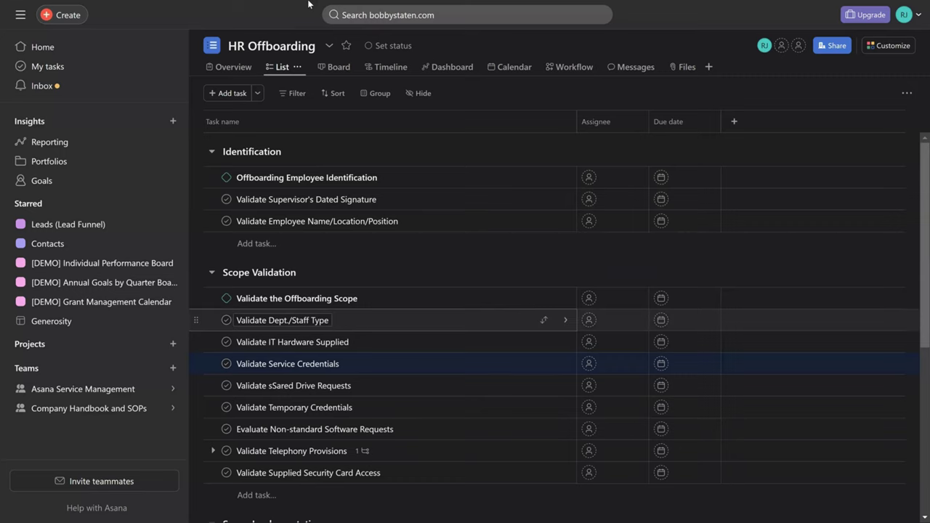
key("Down")
key("Down")
key("Down")
key("Down")
key("Down")
key("Down")
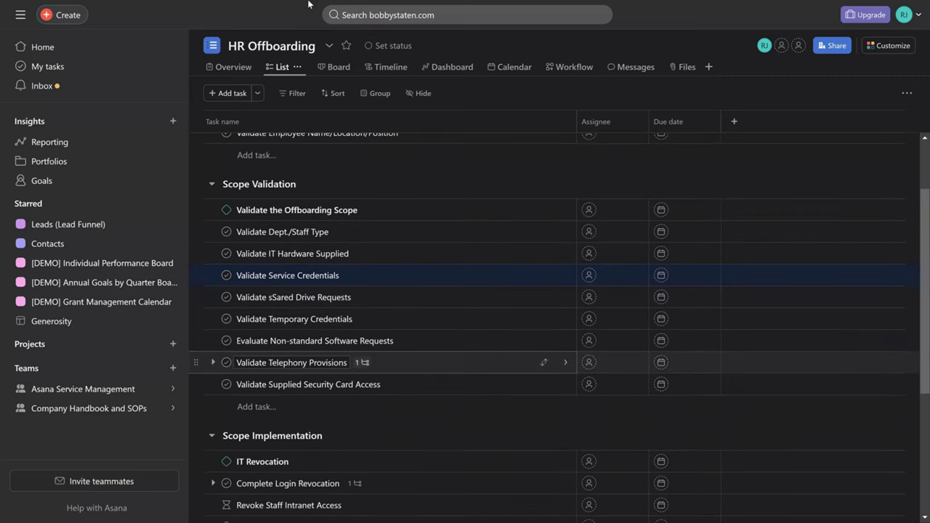
key("Tab")
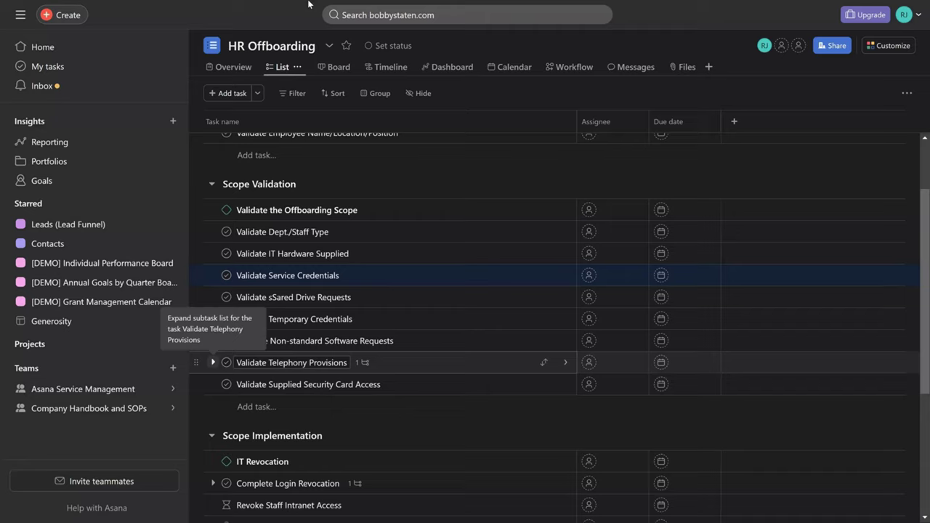
- Expand Validate Telephony Provisions to show its Validate Employee Cell Phone Provision subtask
left_click(213, 362)
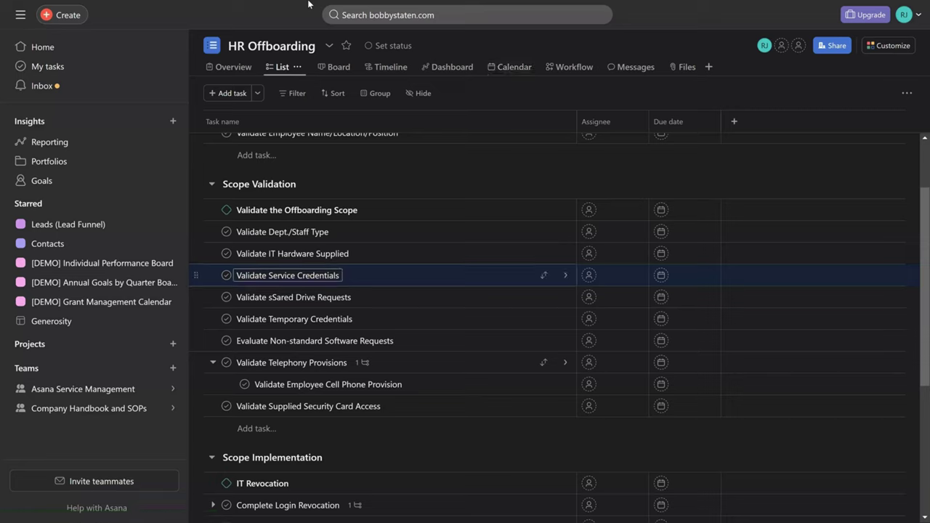
- Move task-name editing down to the next task row
key("Down")
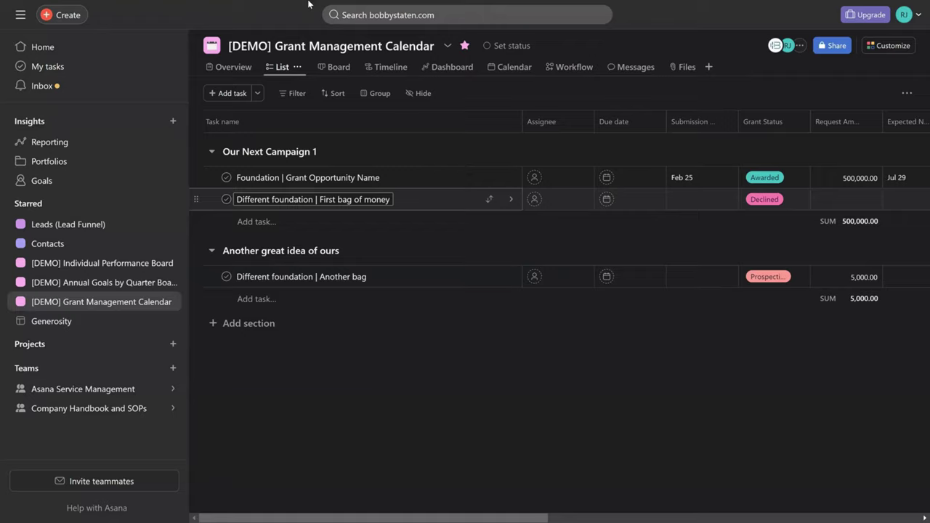
- Step through the grant row's Submission date and Due date fields, then scroll the table right
key("Tab")
key("Tab")
key("Tab")
key("shift+Tab")
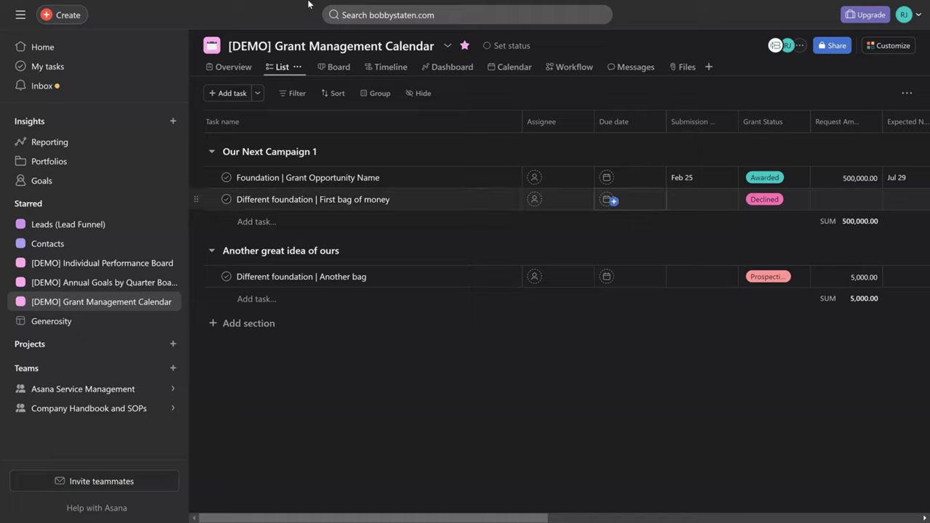
key("Down")
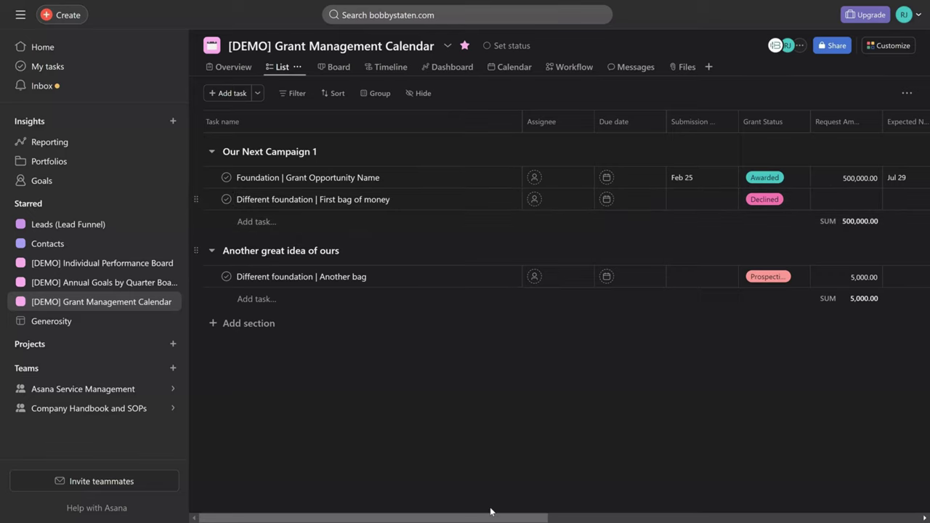
left_click_drag(501, 512, 746, 512)
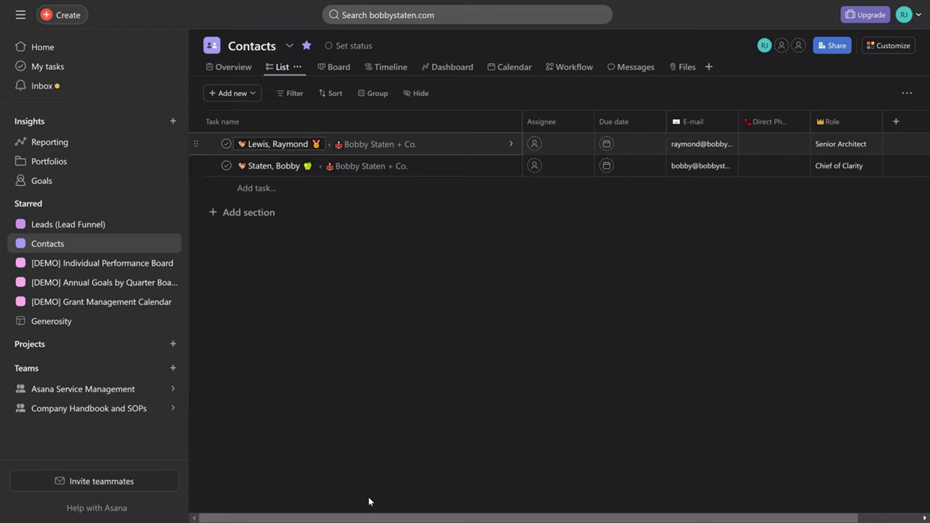
- Open the first contact task's details from the Contacts list
key("Down")
key("Up")
key("Down")
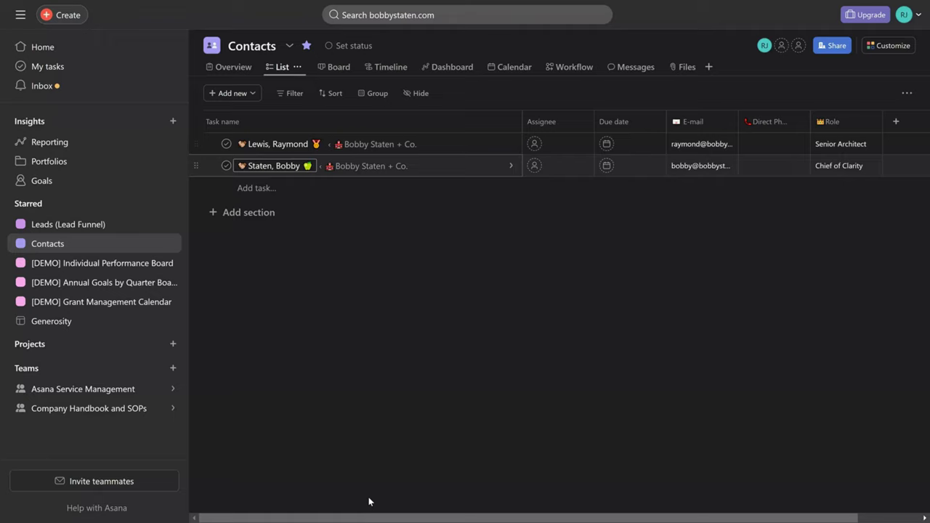
key("Down")
key("Up")
key("Up")
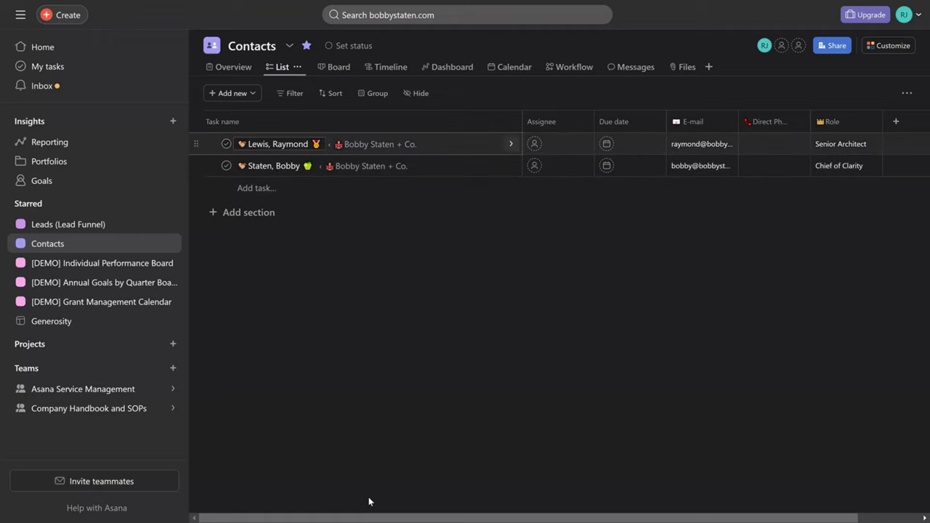
key("Return")
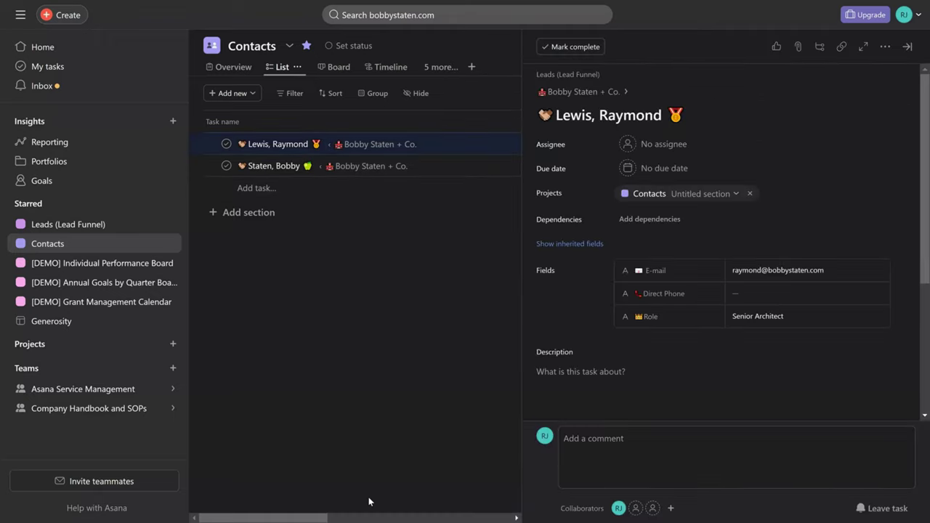
- Review the contact's E-mail, Direct Phone and Role fields and its Contacts project link
key("Tab")
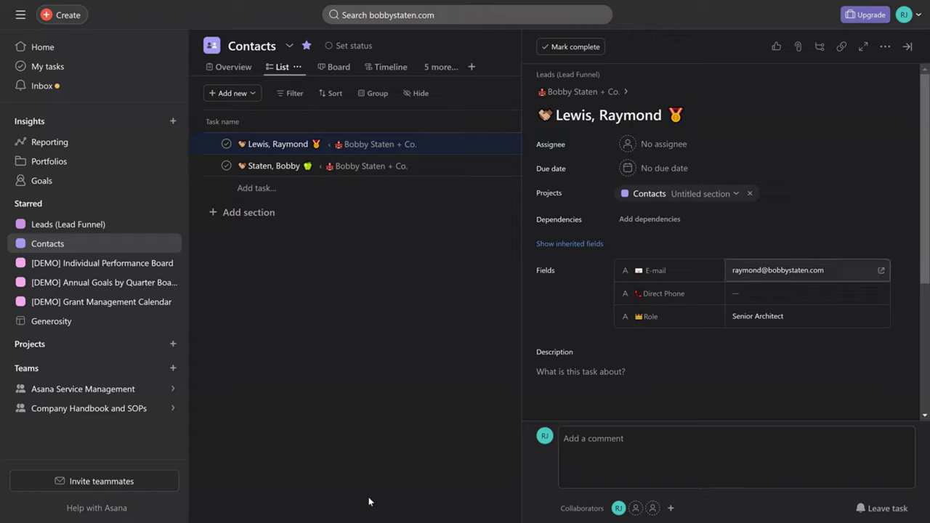
key("Tab")
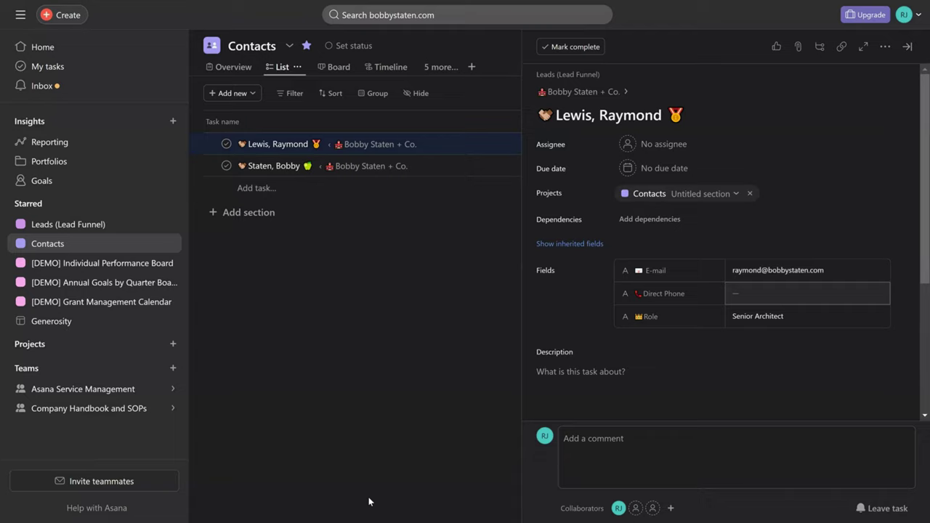
key("Tab")
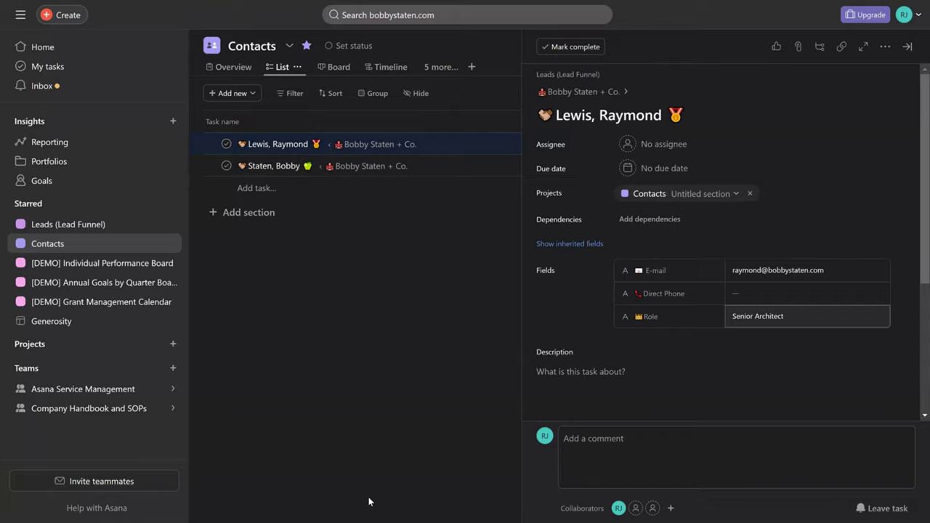
key("Escape")
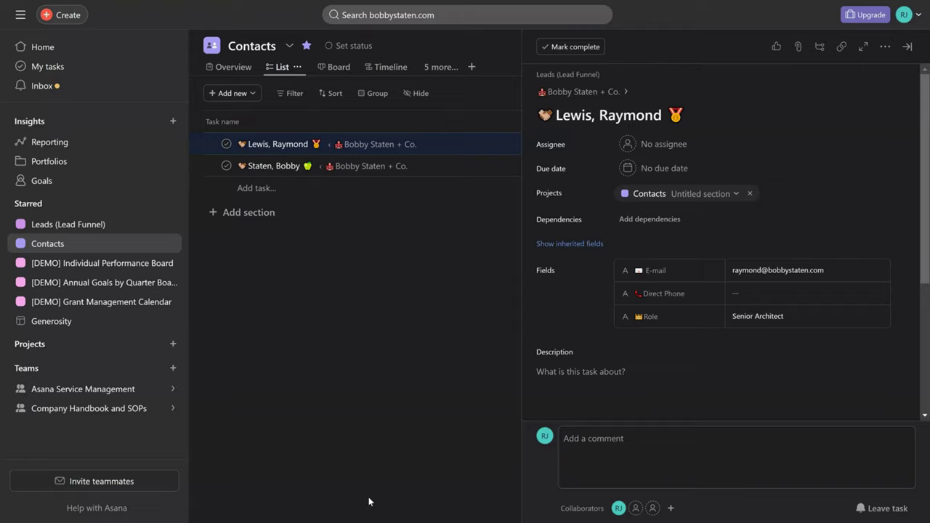
key("Tab")
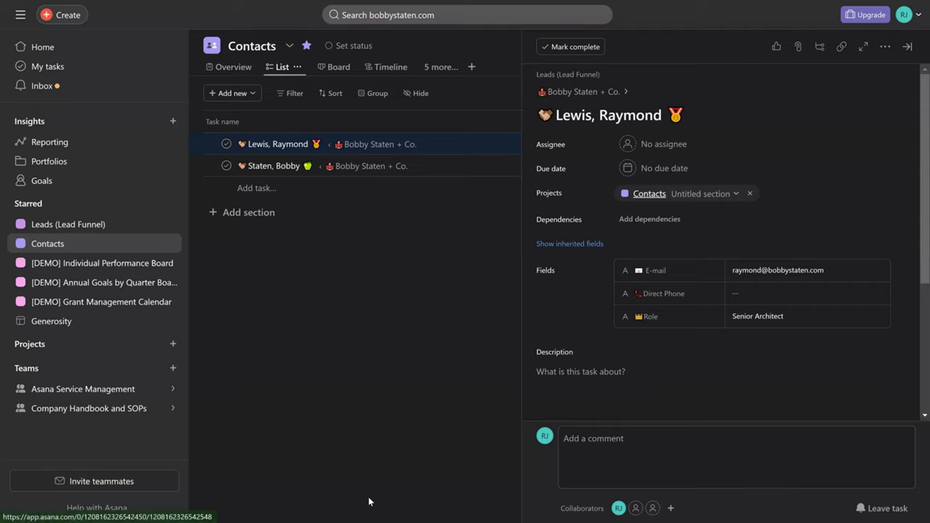
key("Tab")
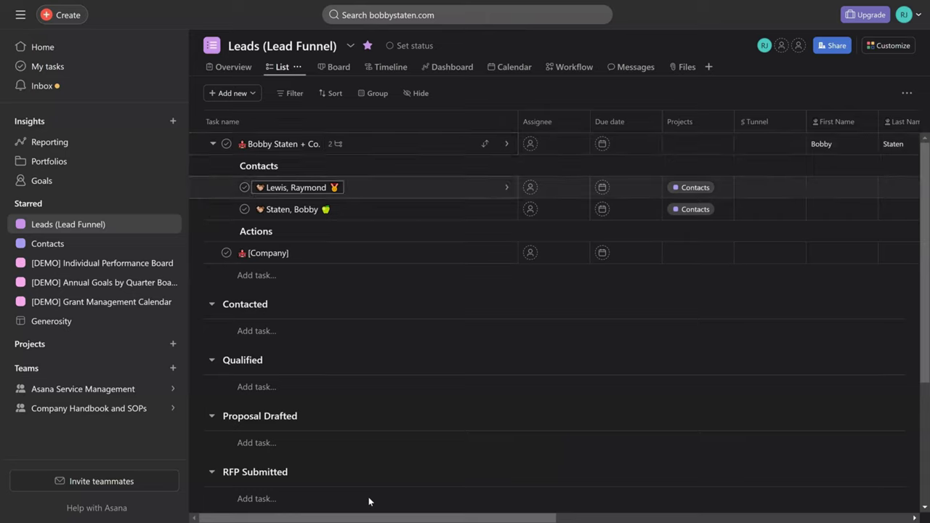
- Return to the Contacts project and show the Add new options, including the new-contact template
key("Down")
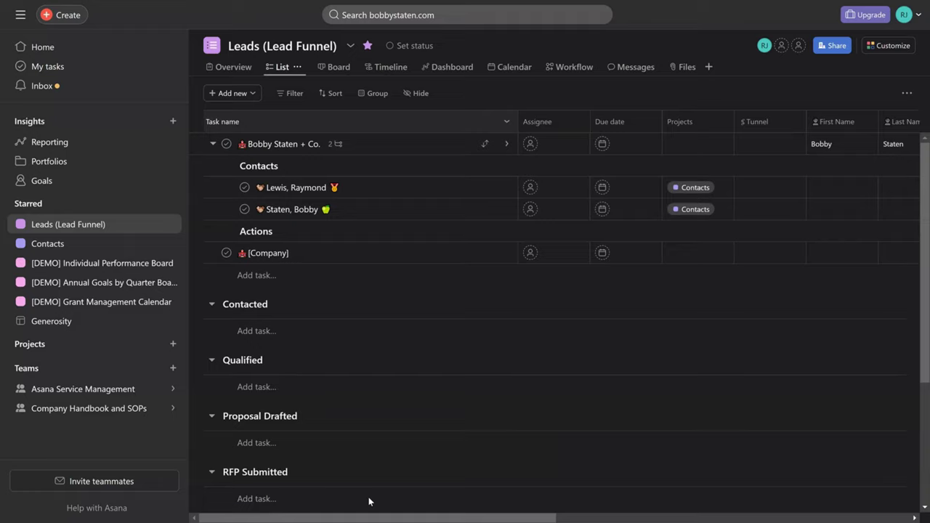
key("Tab")
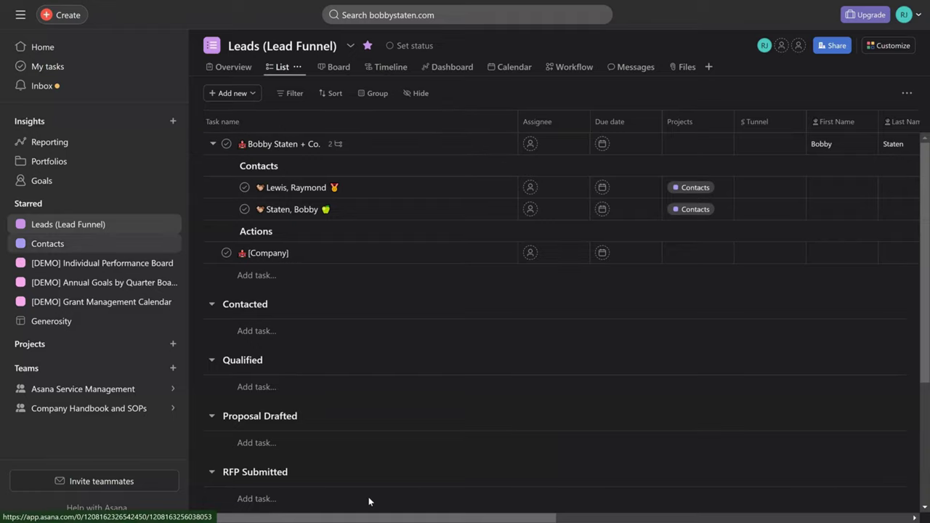
key("Return")
key("Tab")
key("Return")
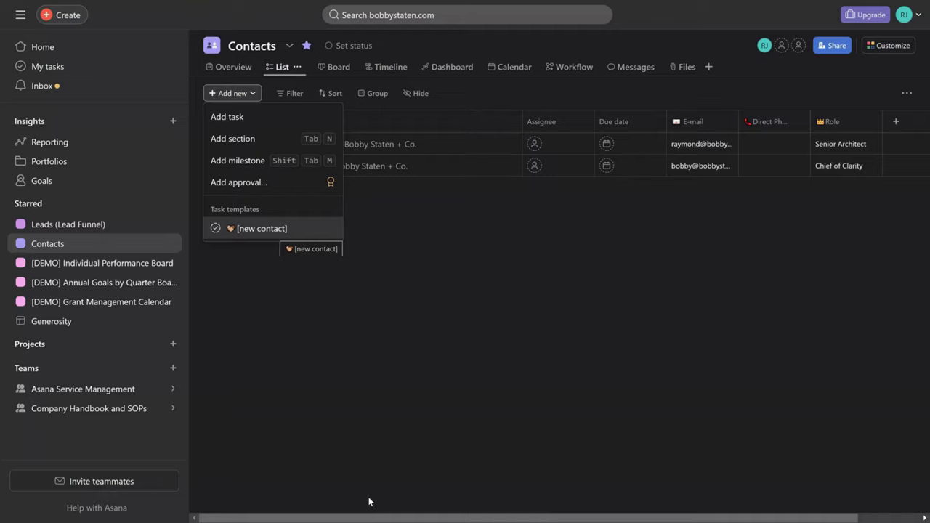
- Create a task from the [new contact] template, rename it with the contact's full name, and open it
key("Return")
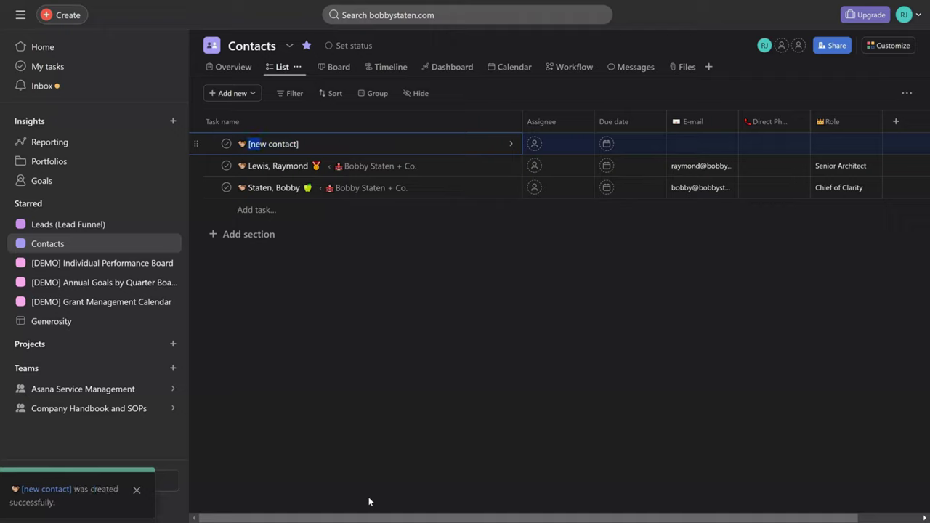
key("ctrl+shift+Right")
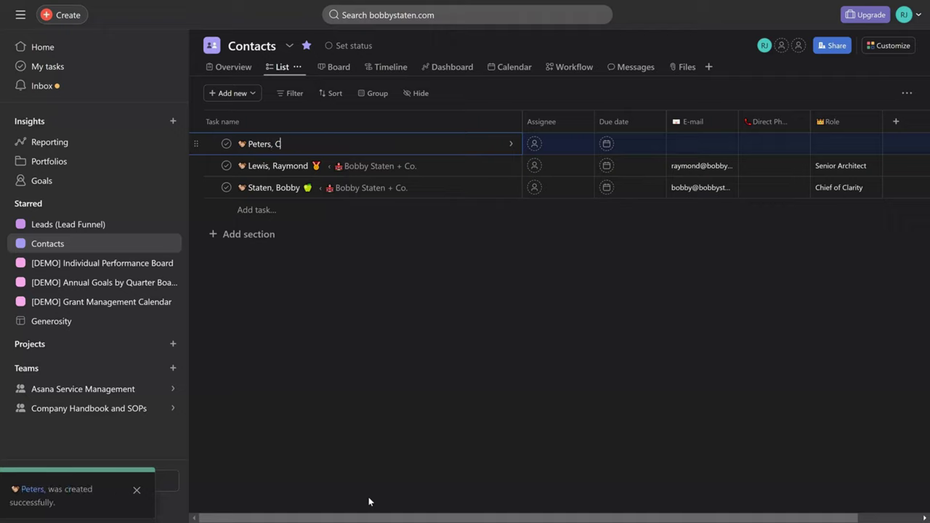
key("Escape")
key("Return")
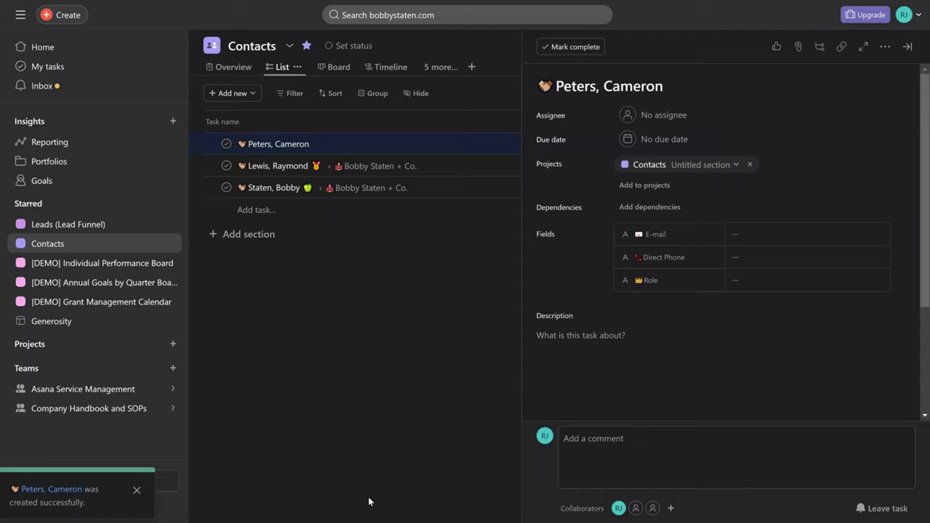
- Step through the new contact's E-mail and Direct Phone fields
key("Tab")
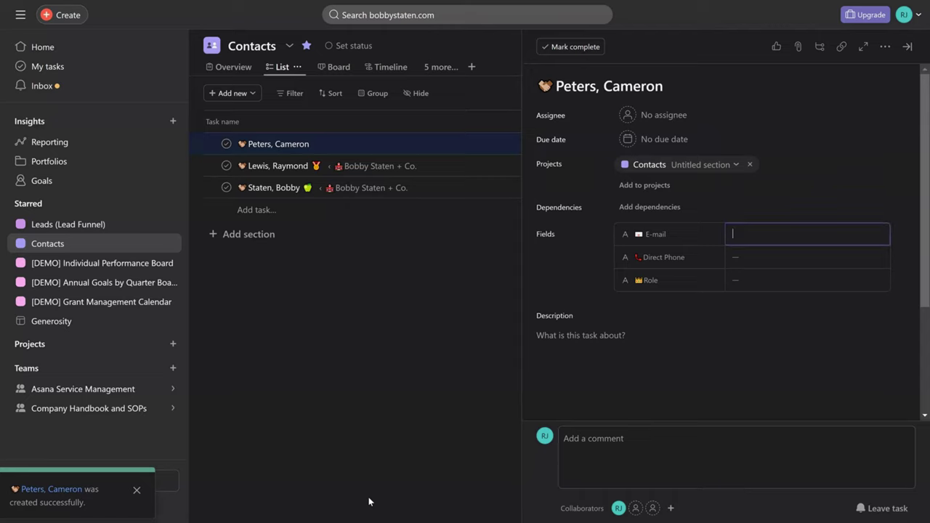
key("Tab")
key("Tab")
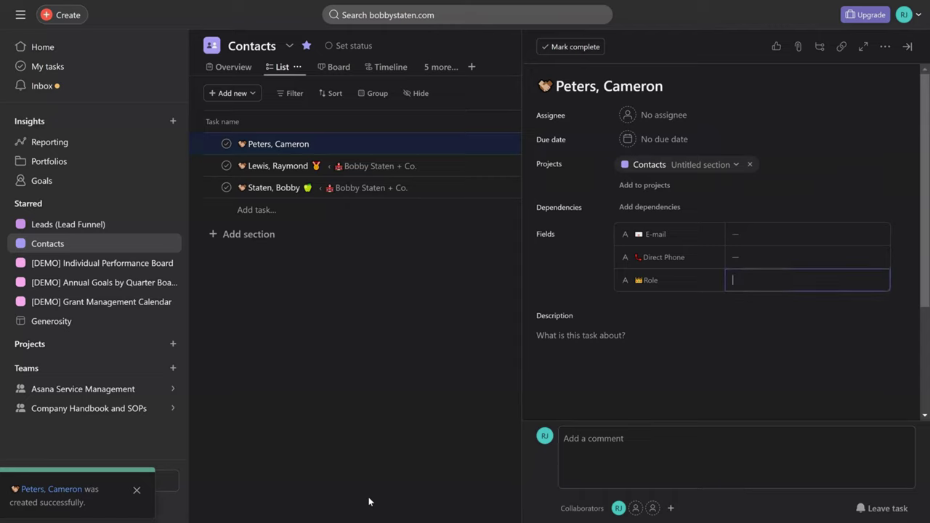
key("shift+Tab")
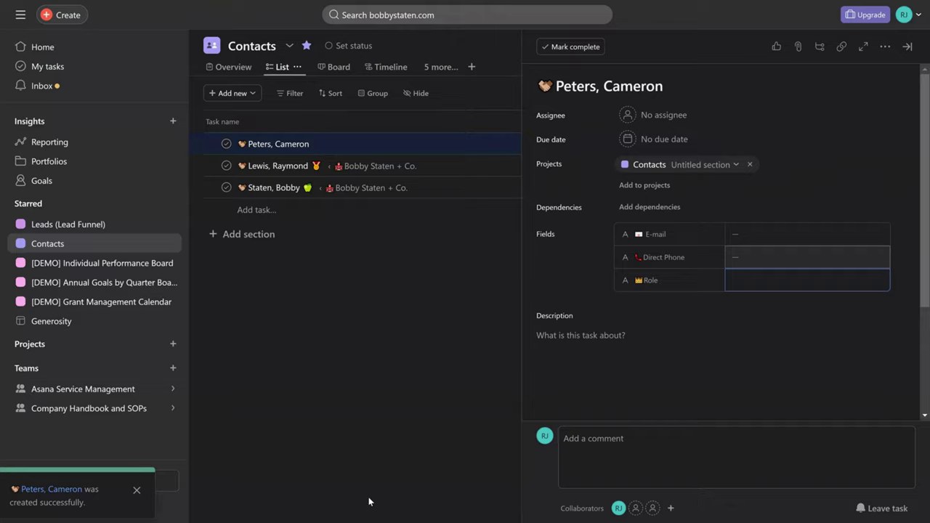
- Make the new contact task a subtask of the company lead from Leads (Lead Funnel)
key("Return")
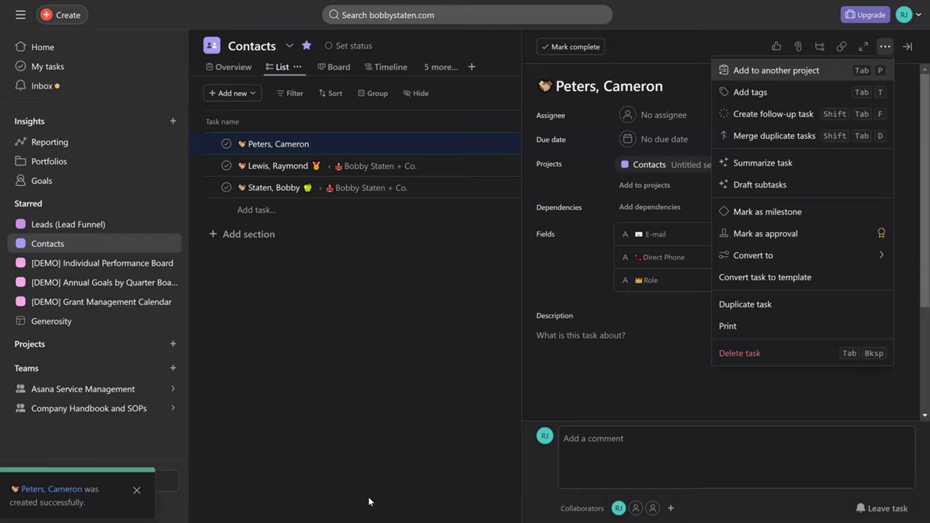
key("Down")
key("Down")
key("Down")
key("Down")
key("Down")
key("Down")
key("Down")
key("Down")
key("Right")
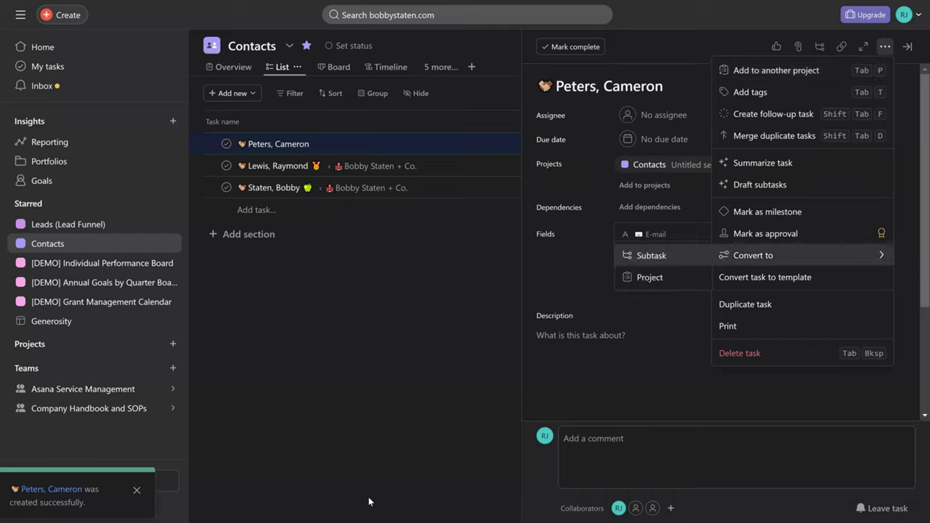
key("Return")
key("Down")
key("Down")
key("Down")
key("Up")
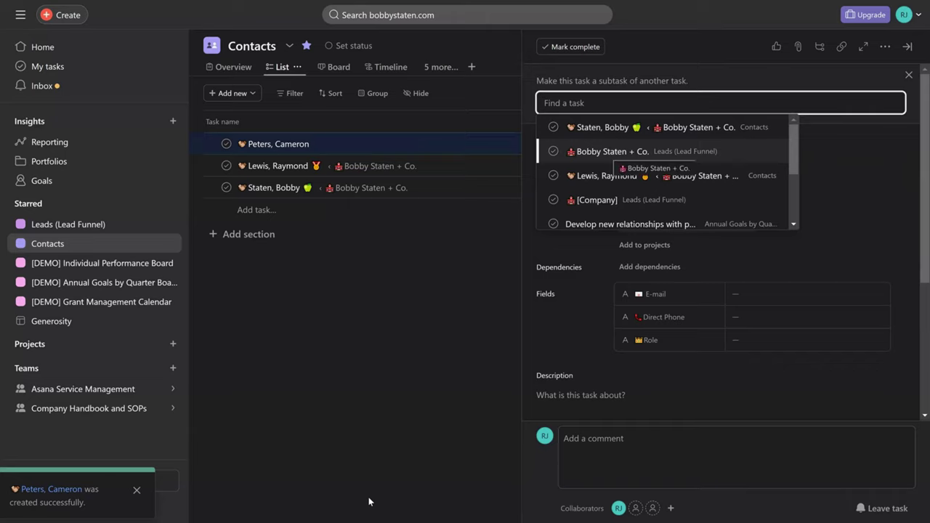
key("Return")
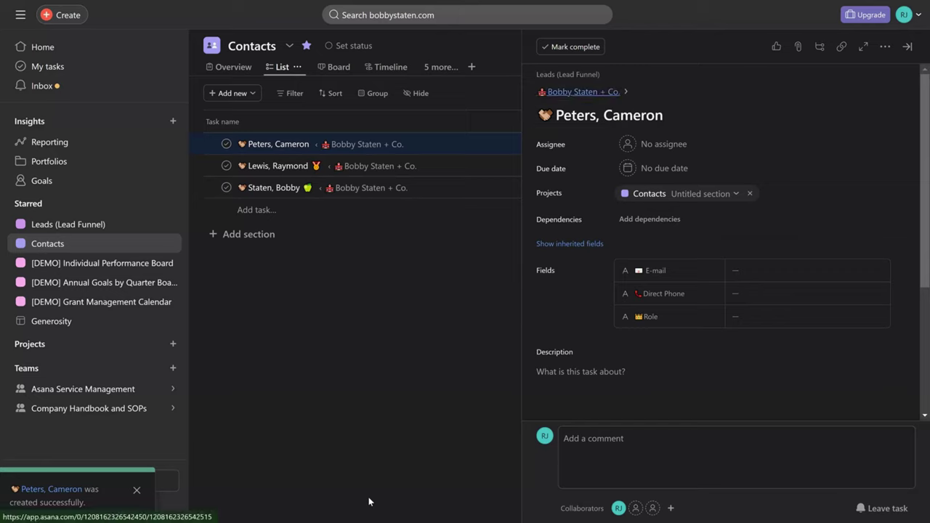
- Open the parent company lead task's details
key("Return")
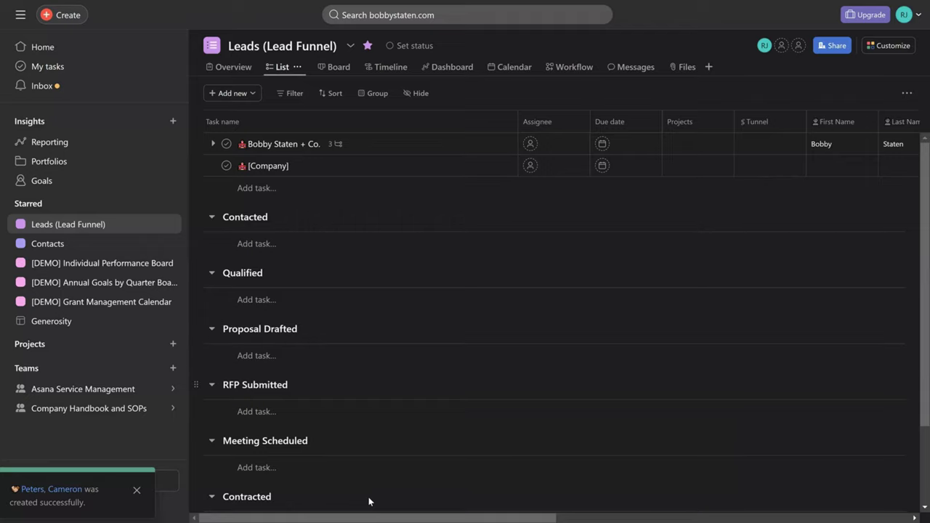
- Scroll to the company lead in the Contacted section and open its task details
scroll(368, 501, "down", 1)
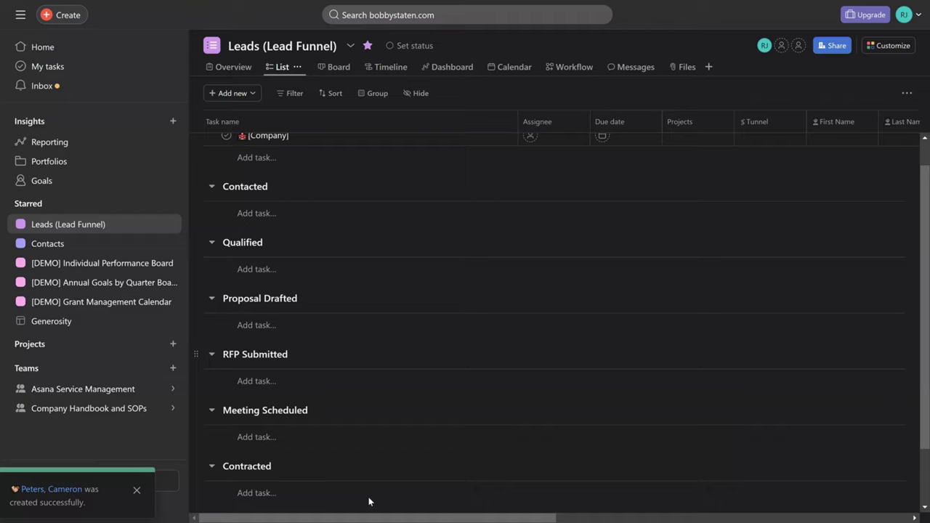
scroll(369, 501, "down", 1)
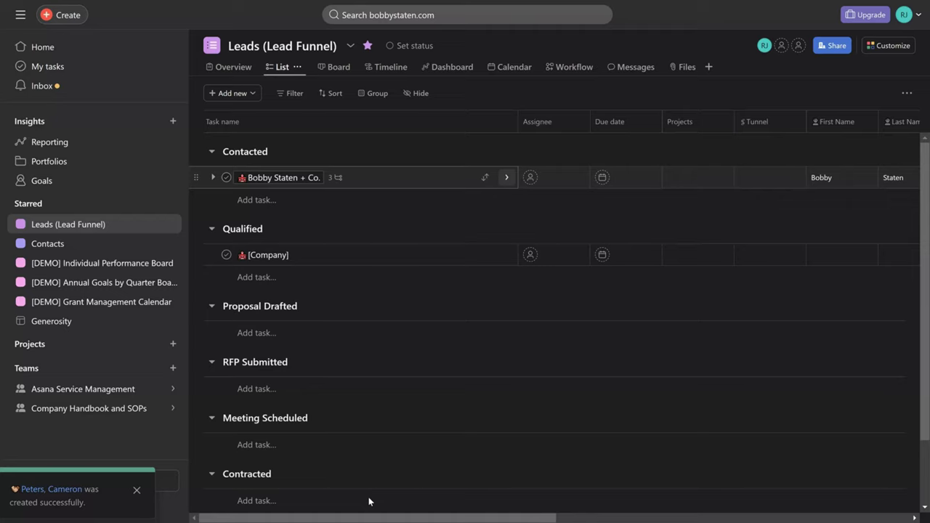
key("Return")
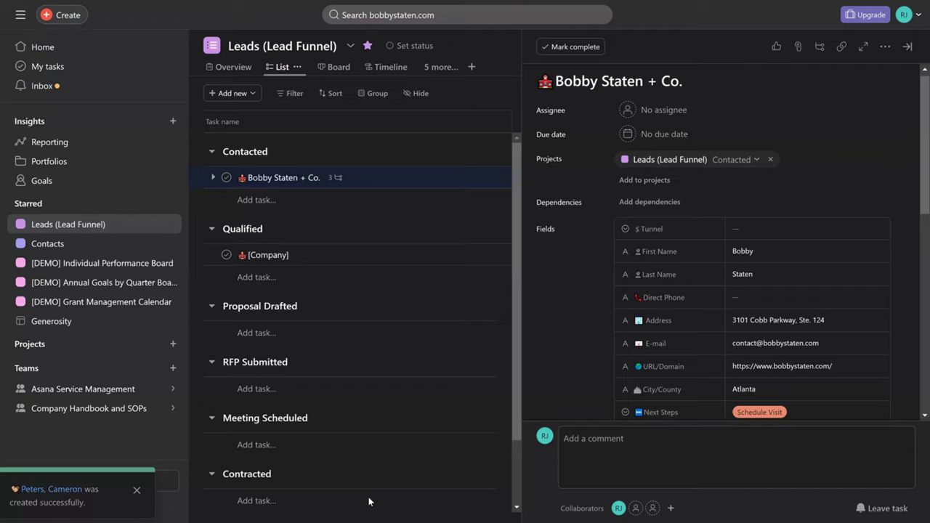
- Choose To Meeting Scheduled from the company lead's Tunnel dropdown options
key("Tab")
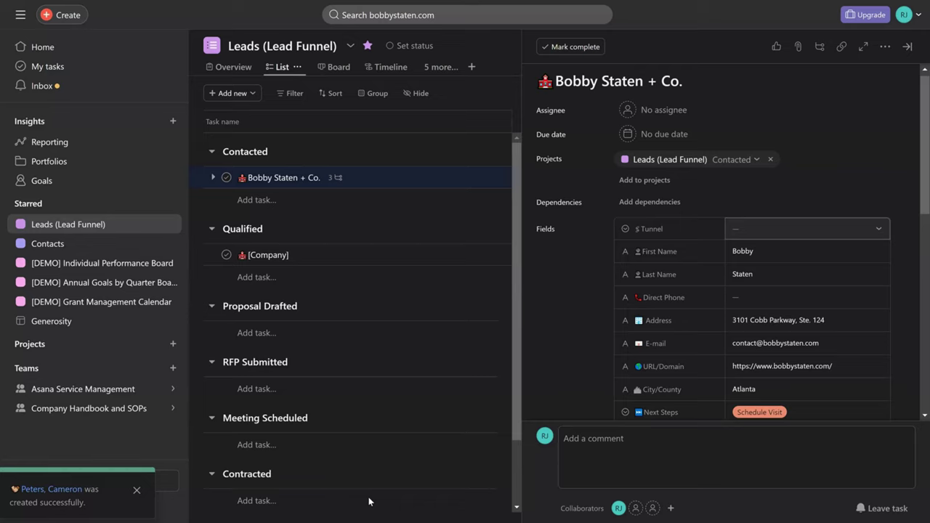
key("Return")
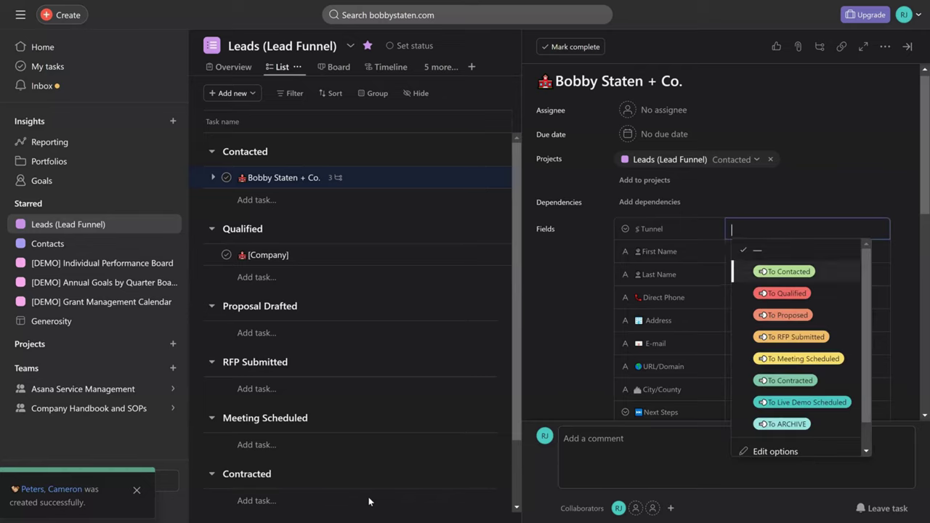
key("Down")
key("Down")
key("Up")
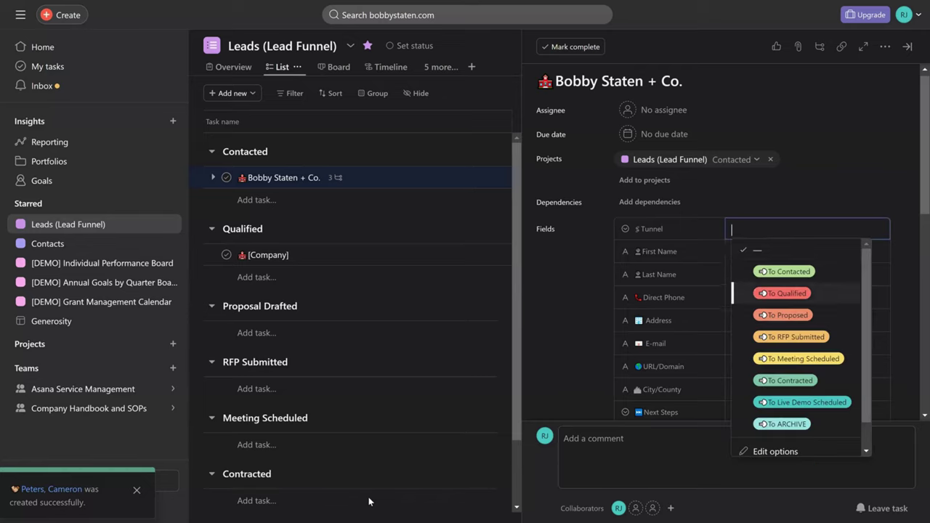
key("Up")
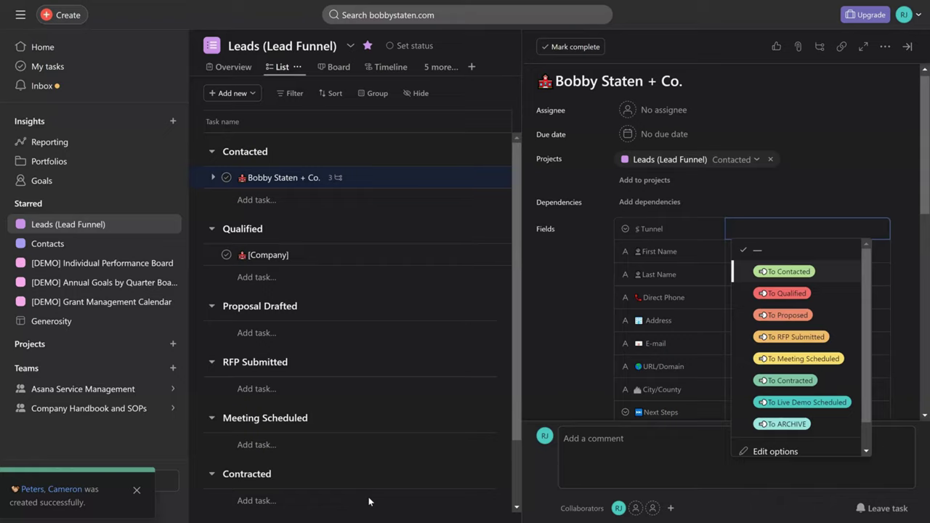
key("Down")
key("Down")
key("Down")
key("Down")
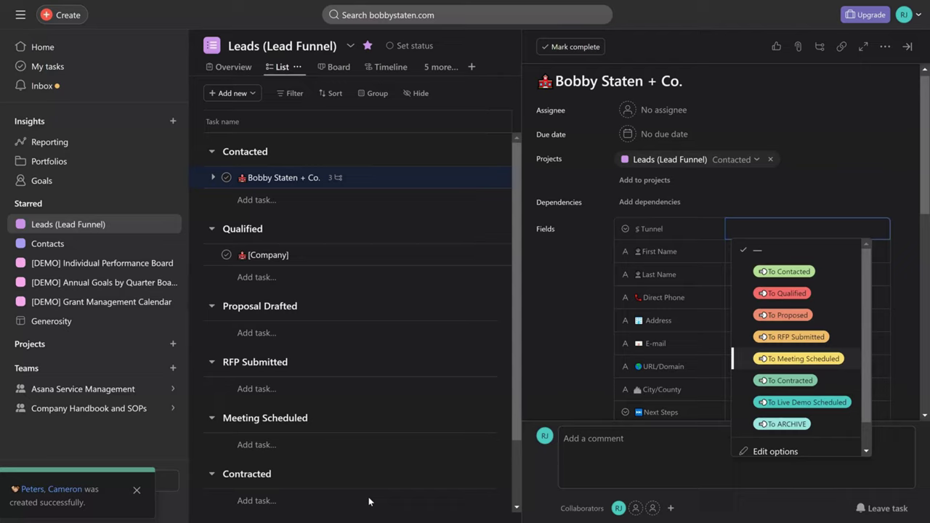
key("Return")
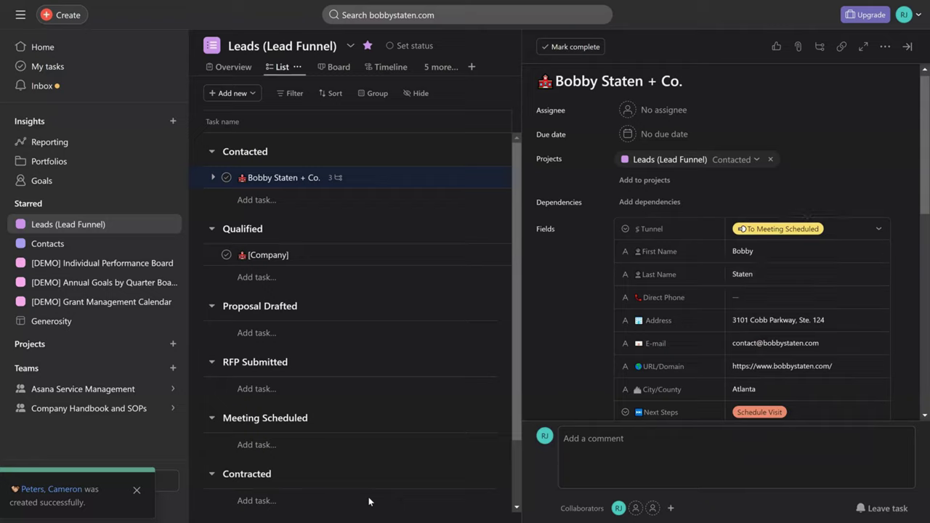
key("Tab")
- Close the company lead's details and start adding an automation rule to the Leads project
key("Escape")
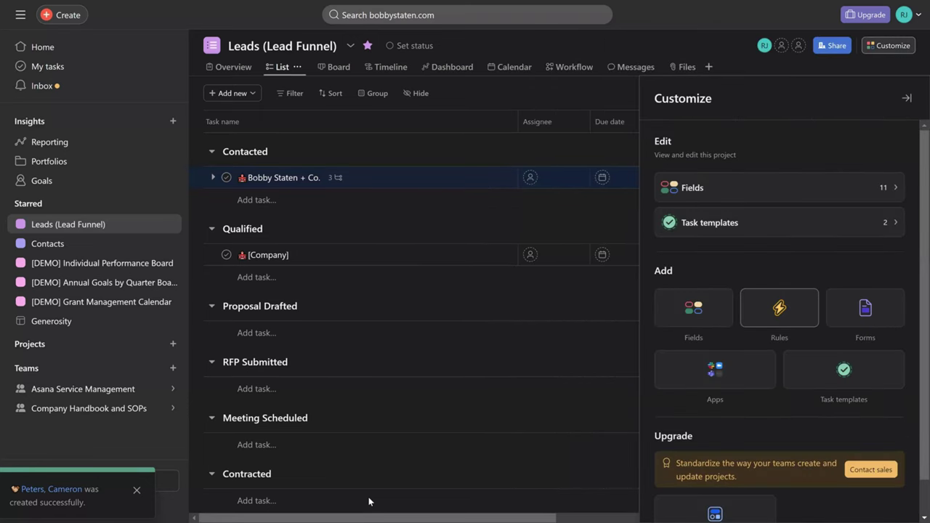
key("Return")
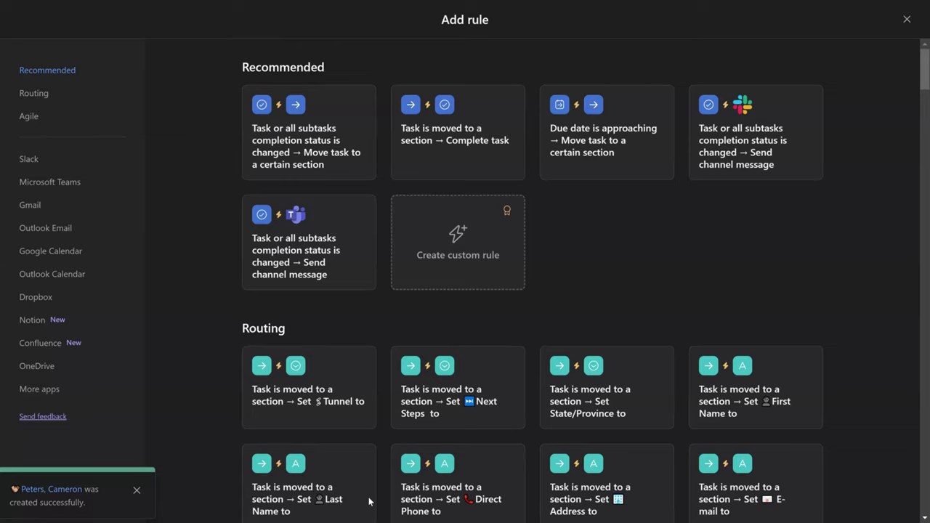
- Close the Add rule dialog without adding a rule, back to the Leads list
left_click(908, 19)
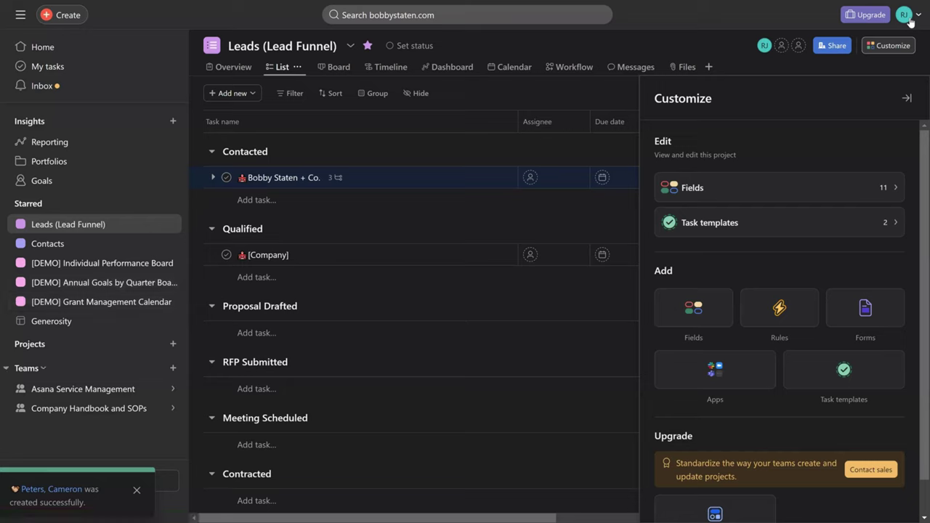
mouse_move(89, 409)
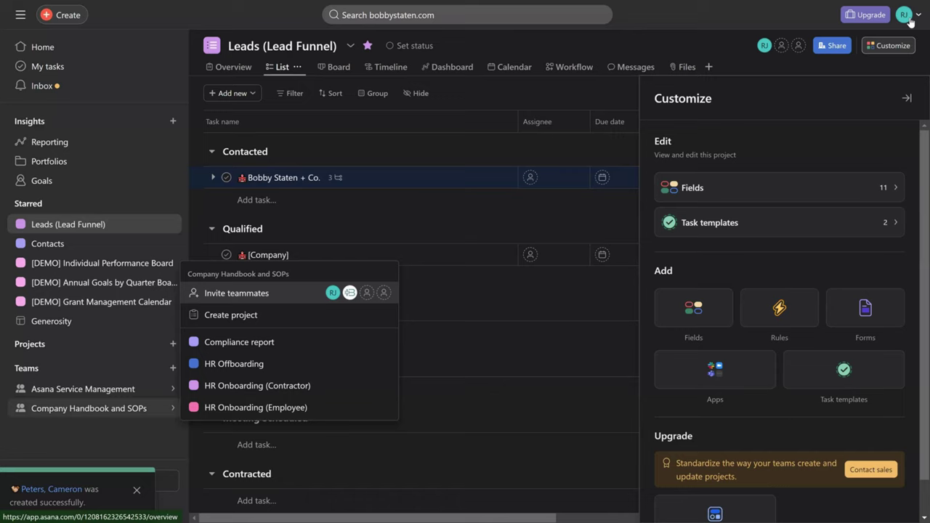
- Open the Company Handbook and SOPs team overview from the Teams sidebar
left_click(88, 408)
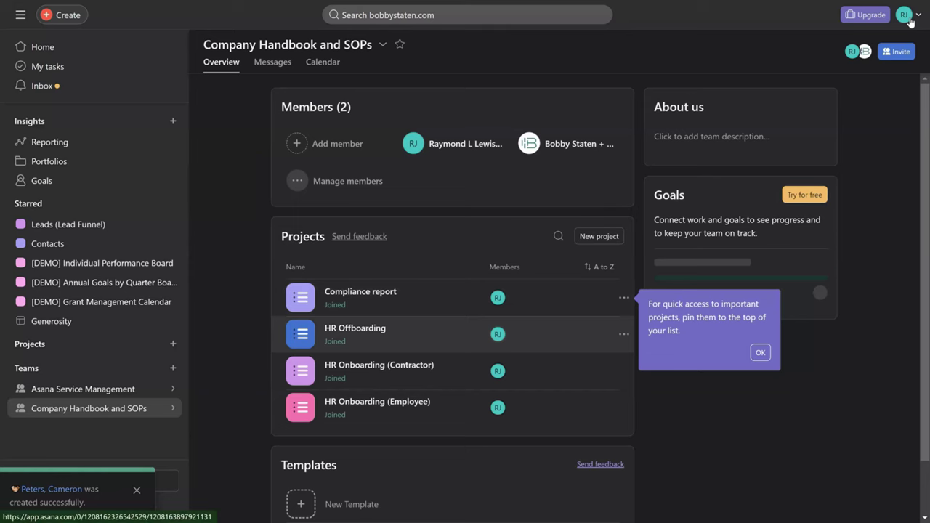
- Open the HR Offboarding project and browse its Scope Validation and Implementation tasks
left_click(354, 329)
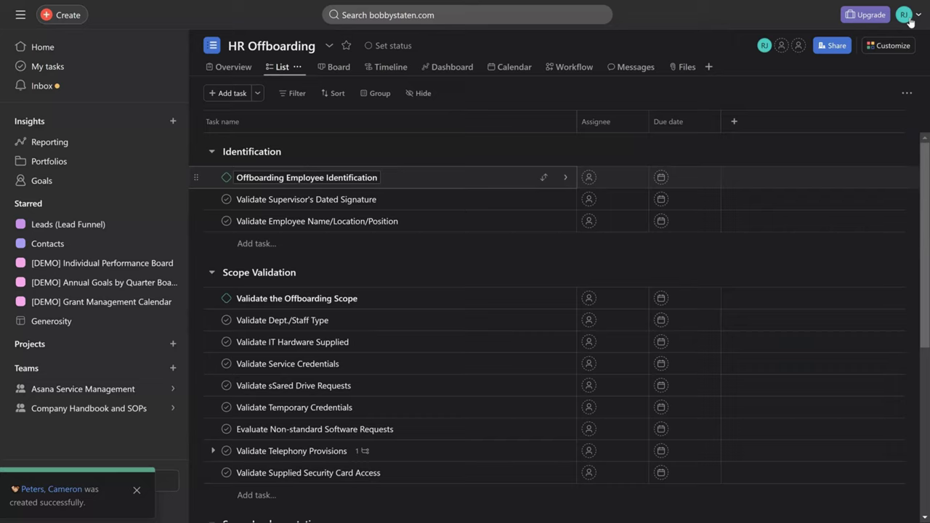
key("Escape")
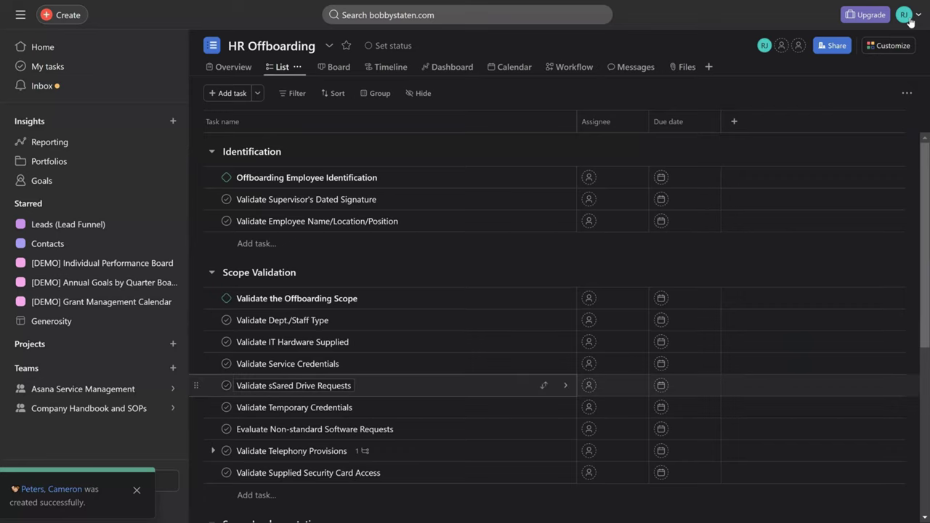
scroll(911, 22, "down", 2)
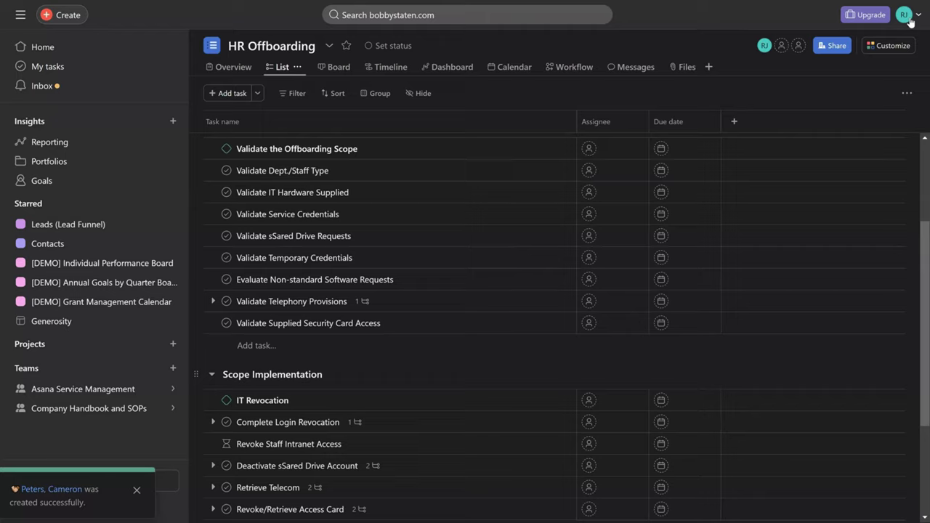
key("Up")
key("Up")
key("Up")
key("Up")
key("Up")
key("Up")
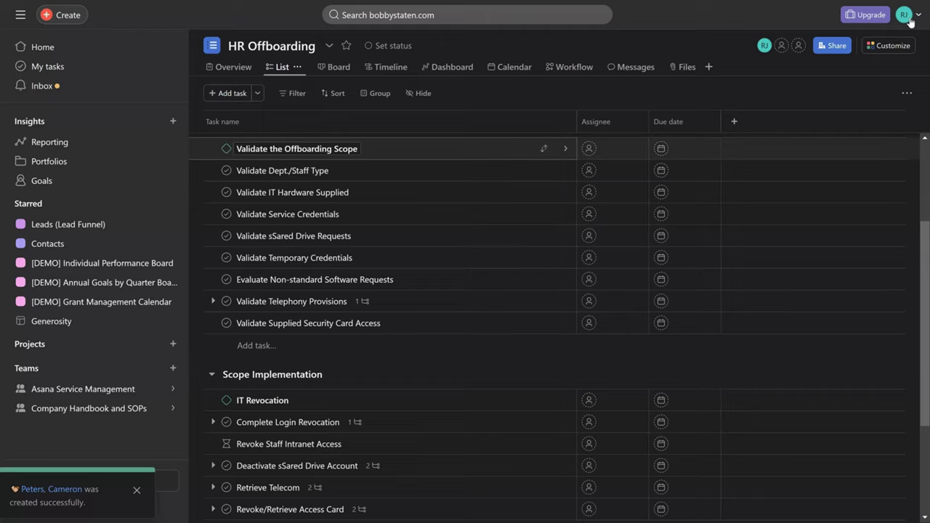
- Switch to the HR Onboarding (Employee) project and browse its tasks, including Setup payroll
left_click(89, 409)
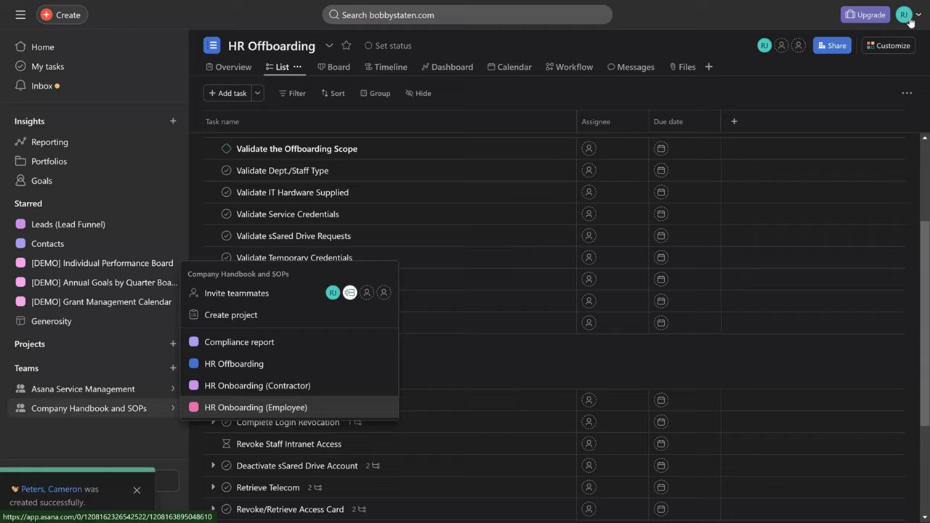
key("Return")
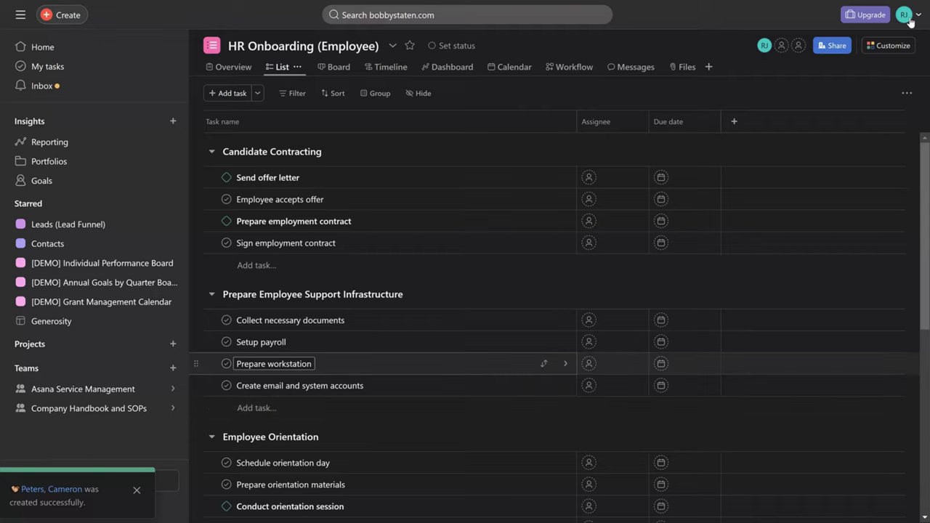
key("Up")
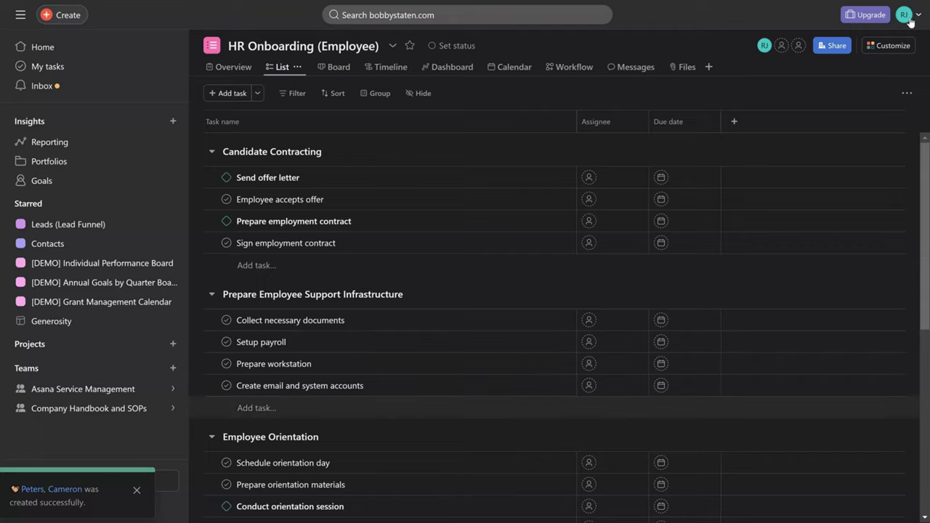
scroll(509, 410, "down", 1)
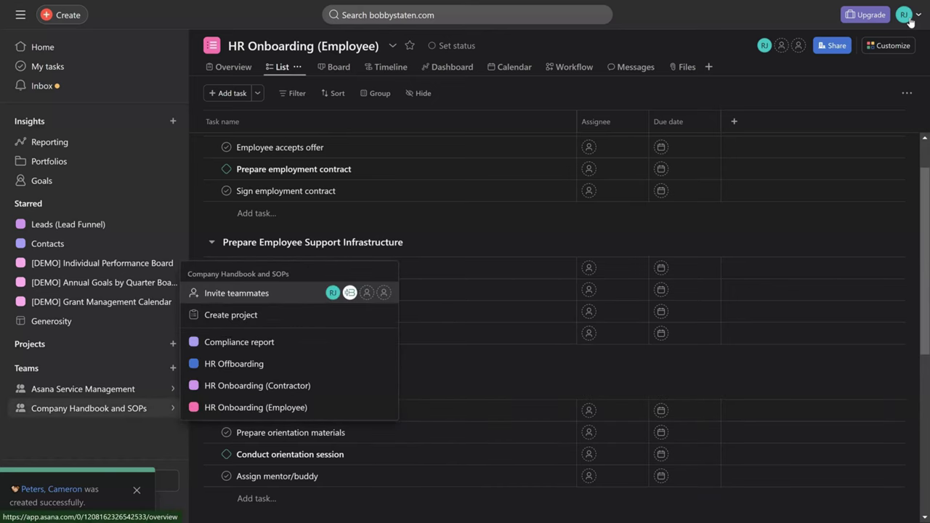
- Open the Compliance report project and expand the Budget Allocation subtasks
left_click(89, 408)
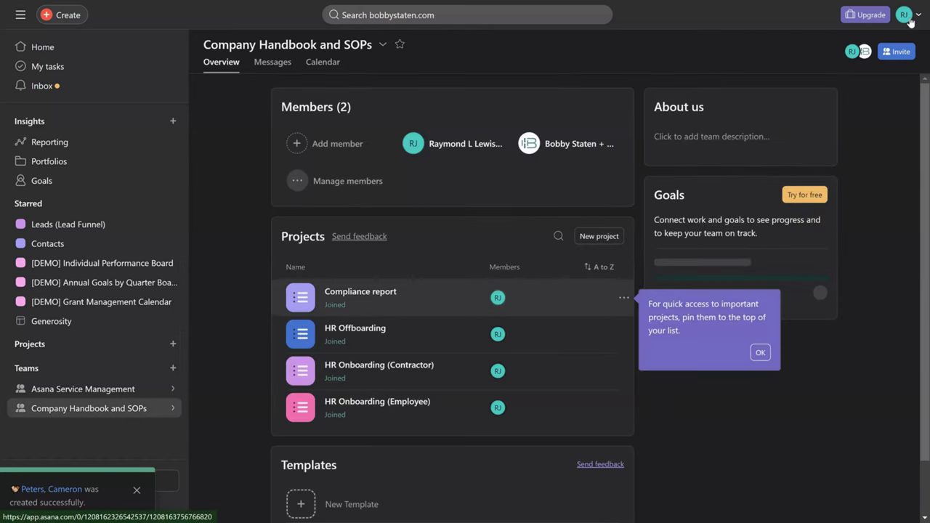
left_click(360, 292)
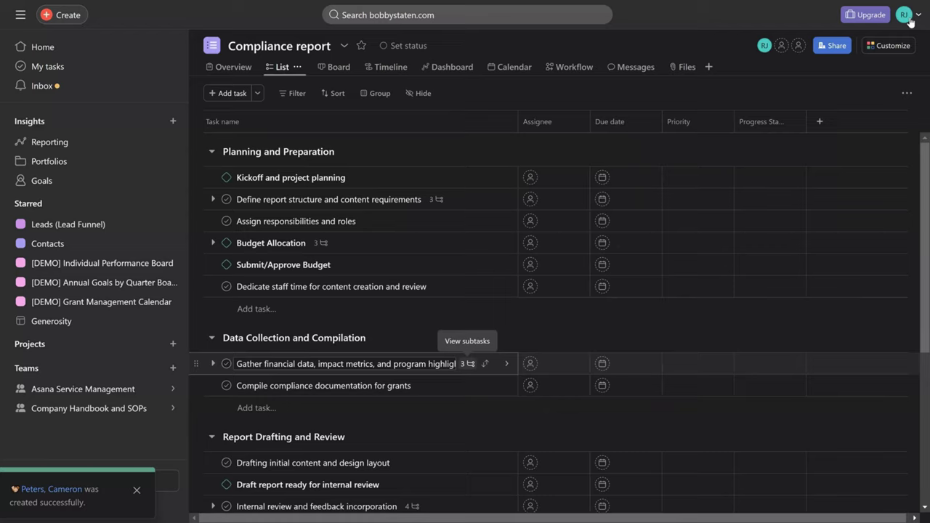
scroll(470, 292, "down", 1)
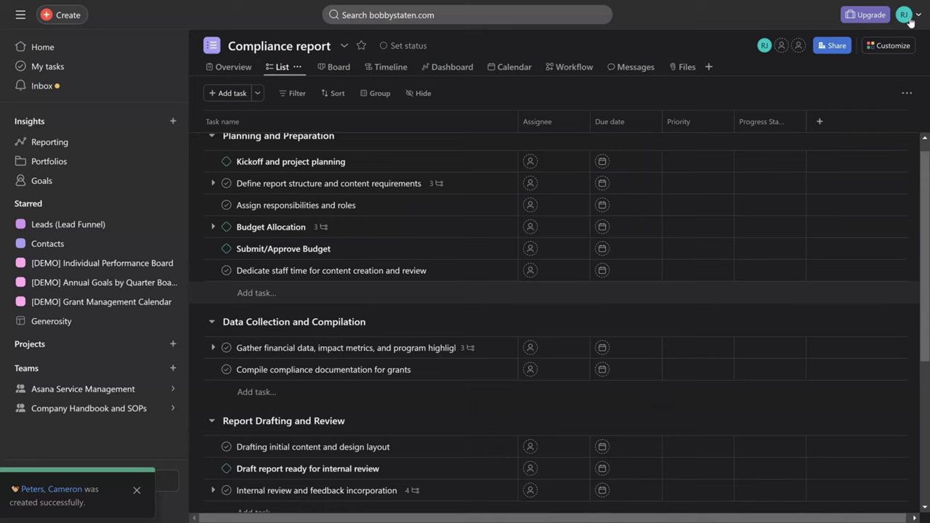
left_click(213, 227)
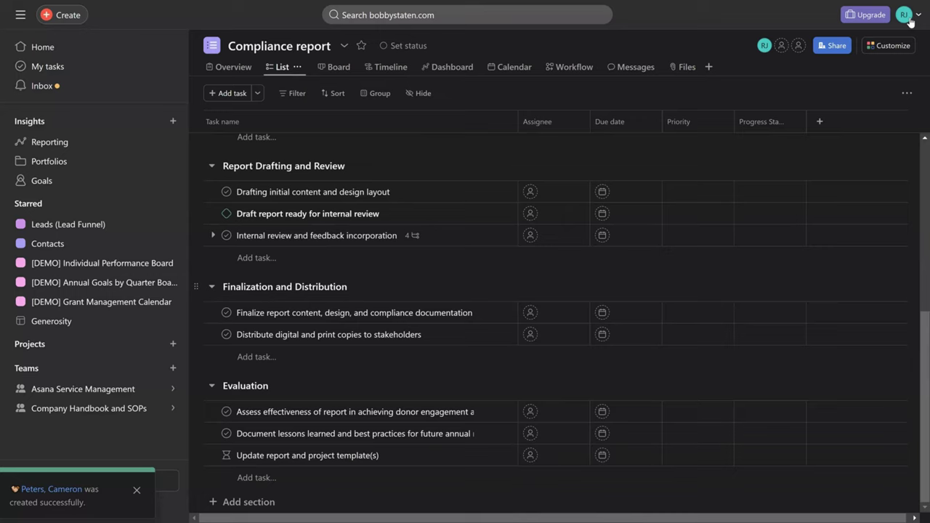
mouse_move(89, 408)
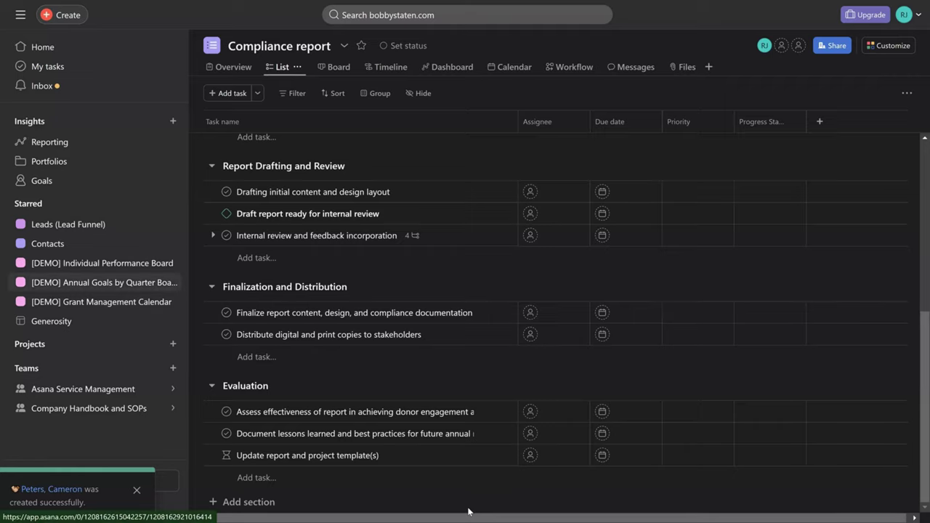
- Open the [DEMO] Annual Goals by Quarter Board and its Complete six discovery calls per week subtask
key("Return")
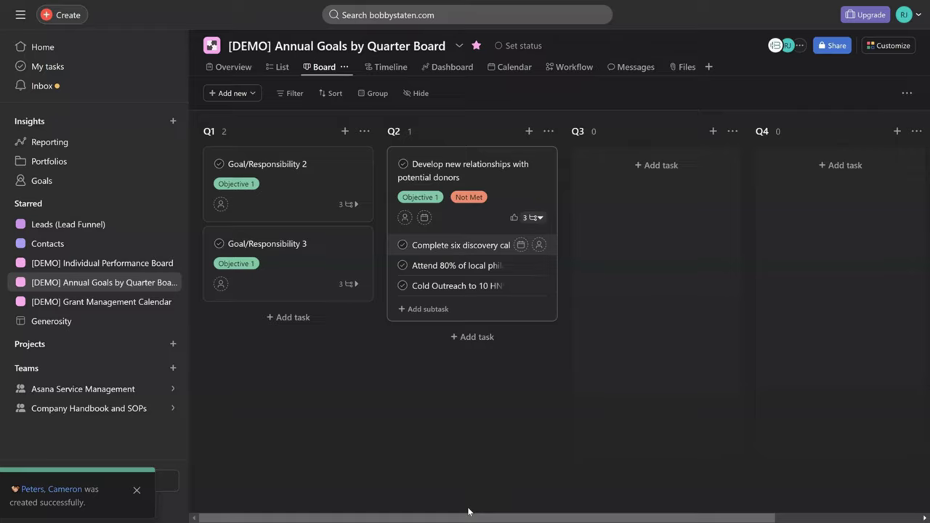
key("Return")
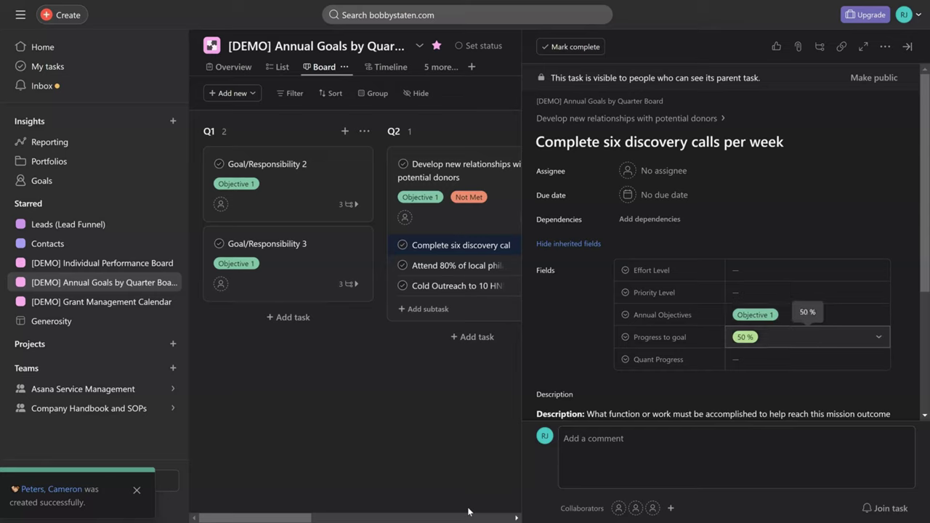
- Set the discovery-calls subtask's Progress to goal to 80 %, then move on to the Cold Outreach subtask
left_click(808, 337)
key("Down")
key("Up")
key("Up")
key("Up")
key("Up")
key("Return")
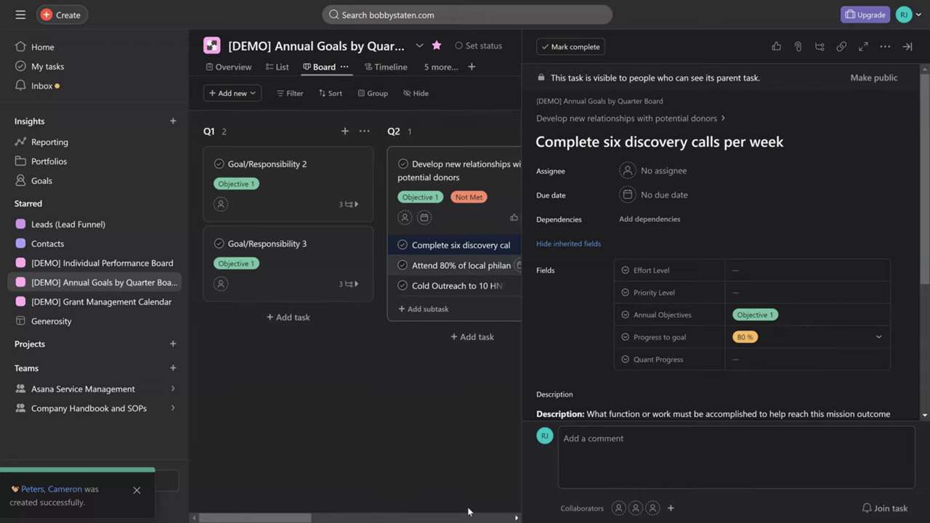
key("Down")
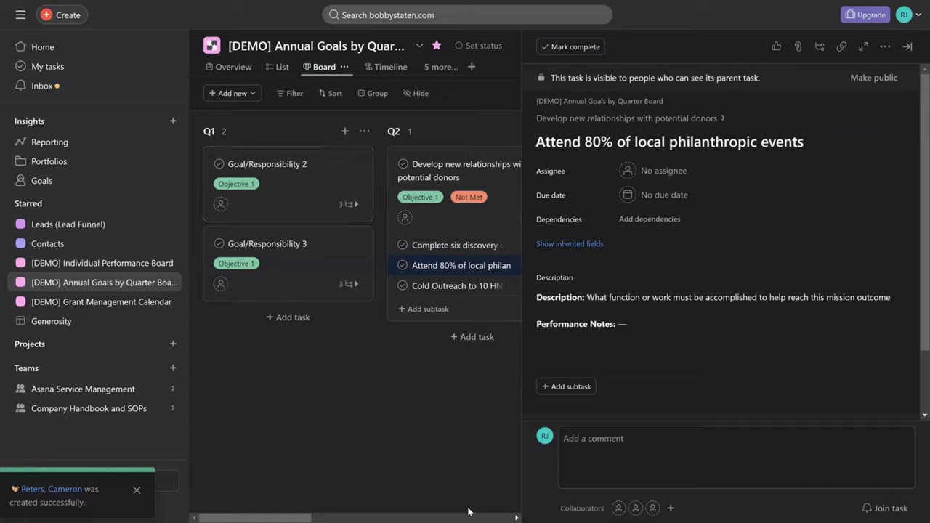
key("Down")
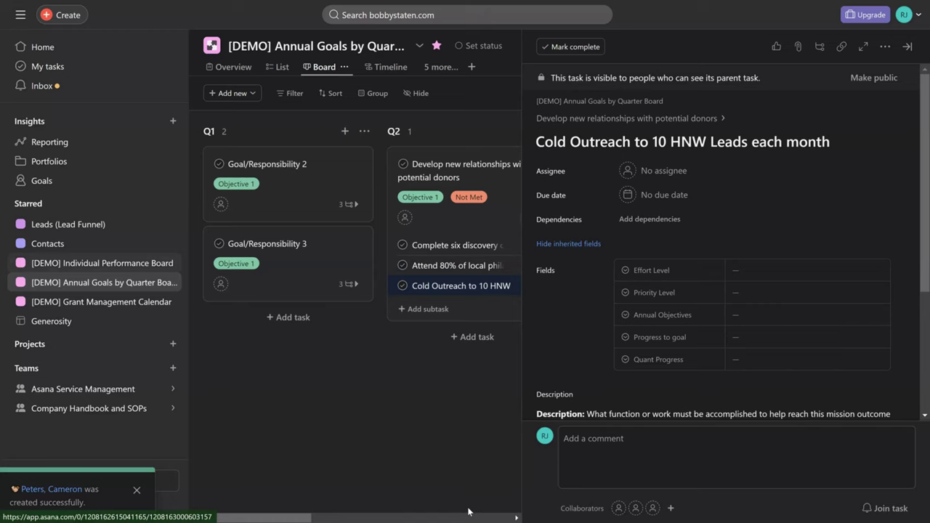
- Switch to the [DEMO] Individual Performance Board with its Individual Assessment and Sample Role columns
key("alt+Left")
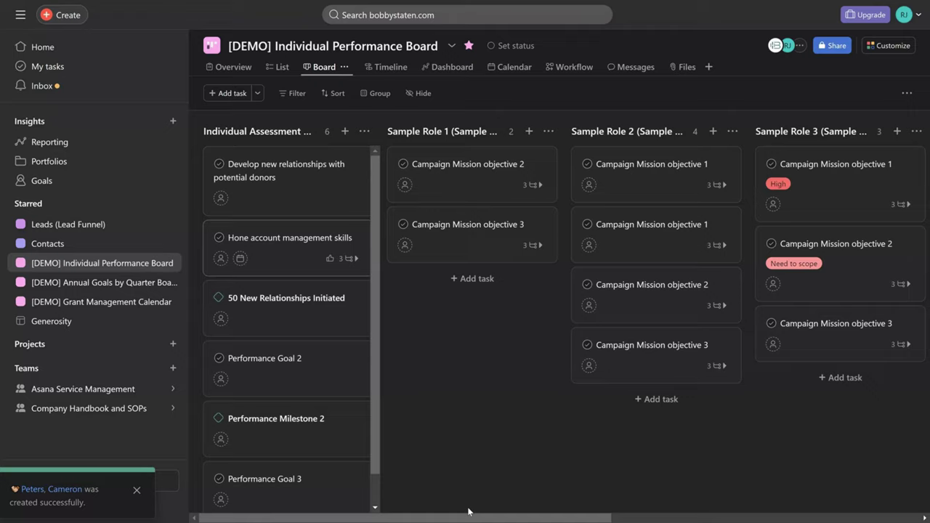
key("Return")
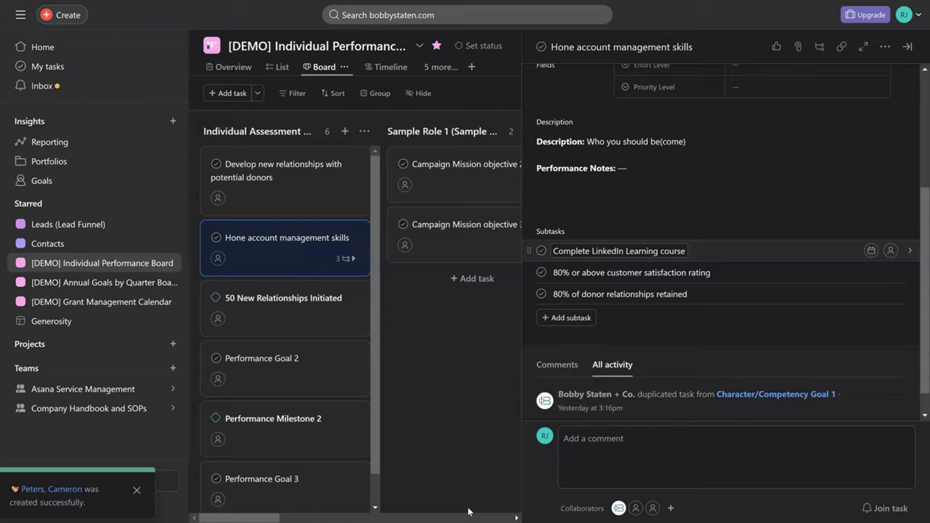
key("Down")
key("Down")
key("Escape")
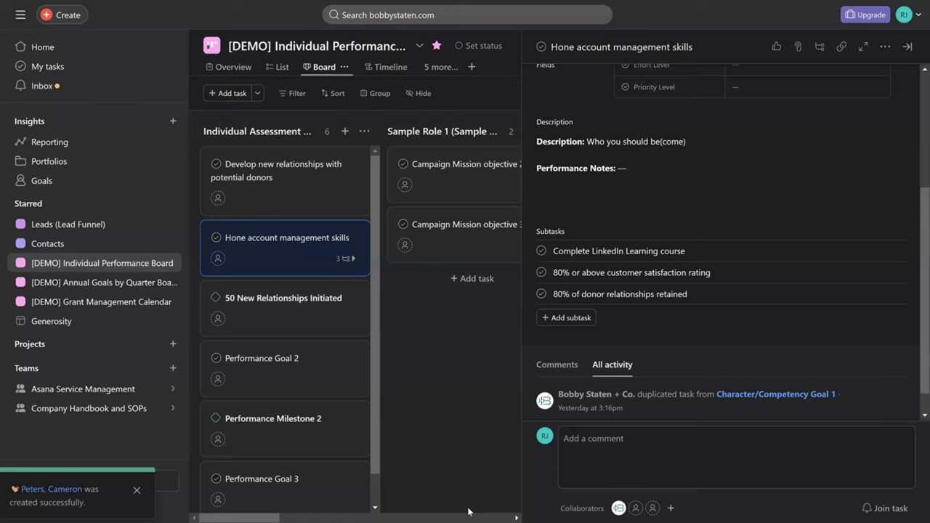
- Open Sample Role 3's Campaign Mission objective 1 task and bring its Responsibility subtasks into view
key("Escape")
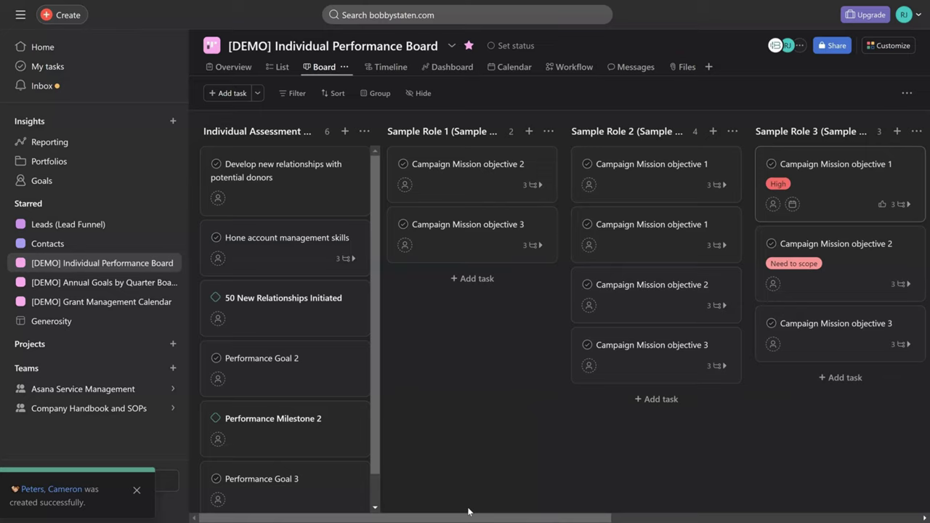
key("Return")
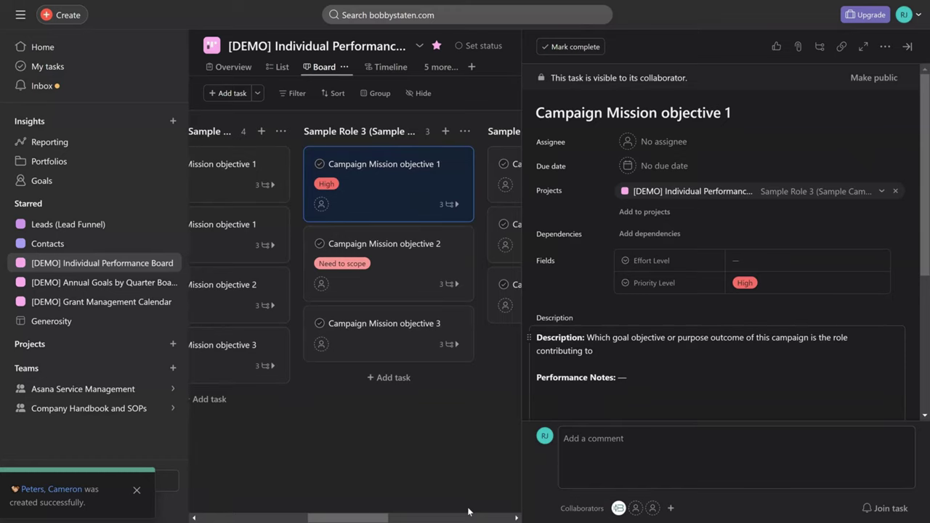
key("Tab")
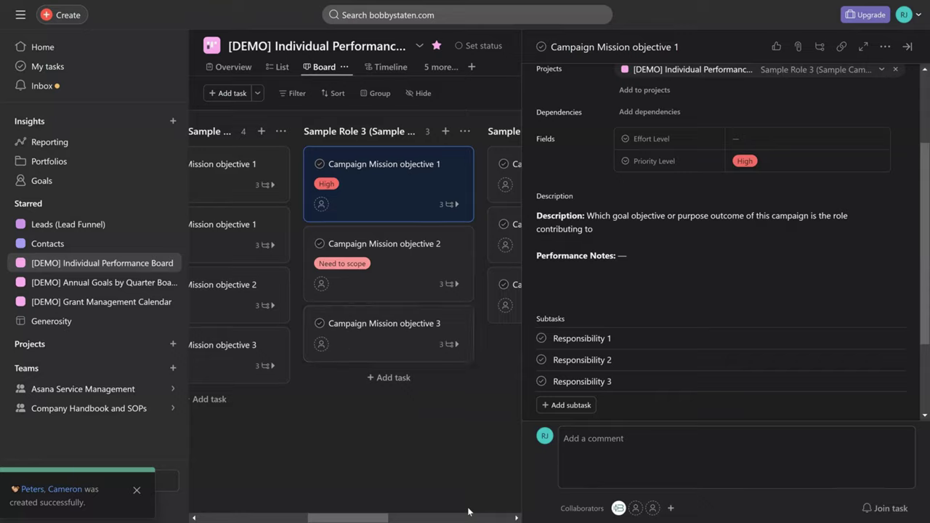
scroll(468, 511, "left", 5)
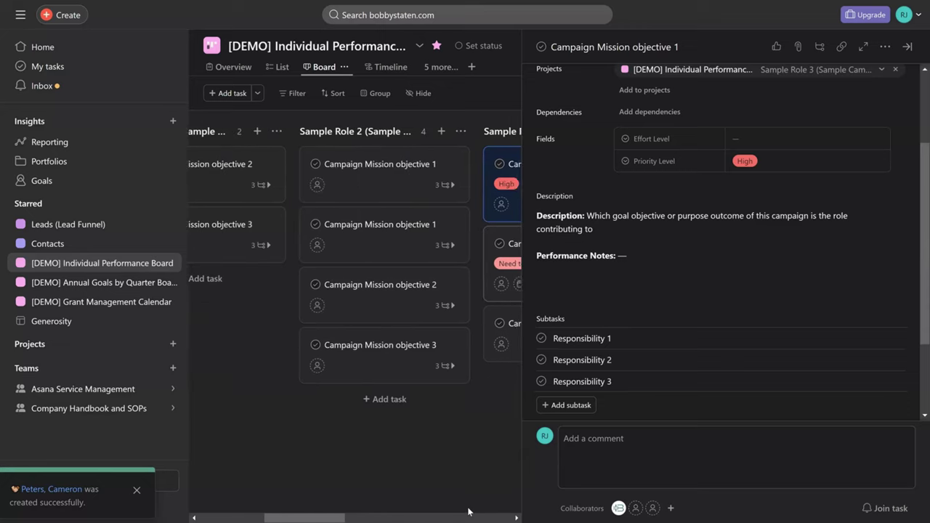
scroll(468, 512, "left", 3)
- Scroll the board back to the left
scroll(468, 512, "left", 3)
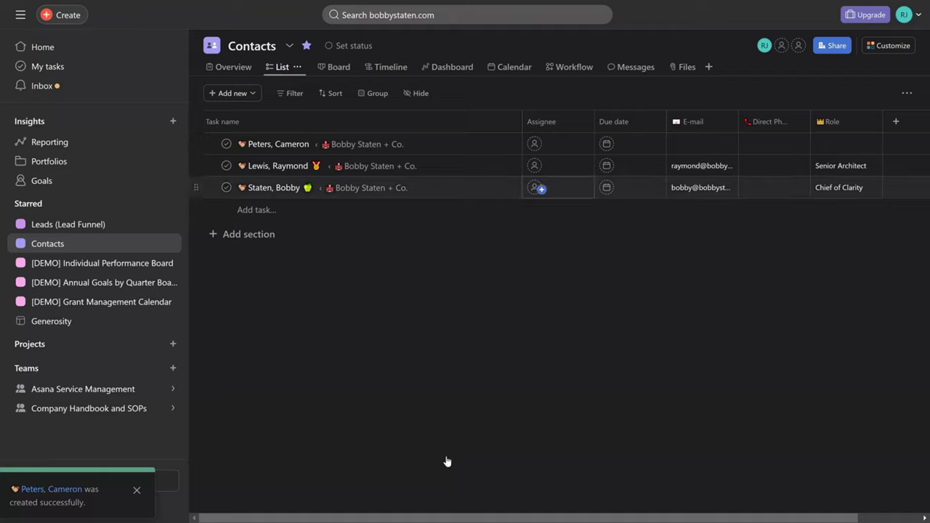
key("Tab")
key("Tab")
key("Tab")
key("Tab")
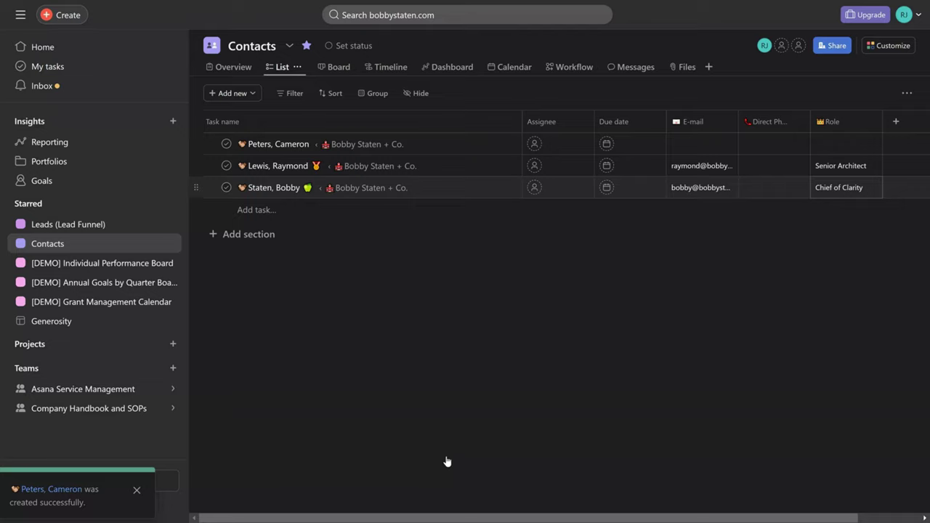
key("Tab")
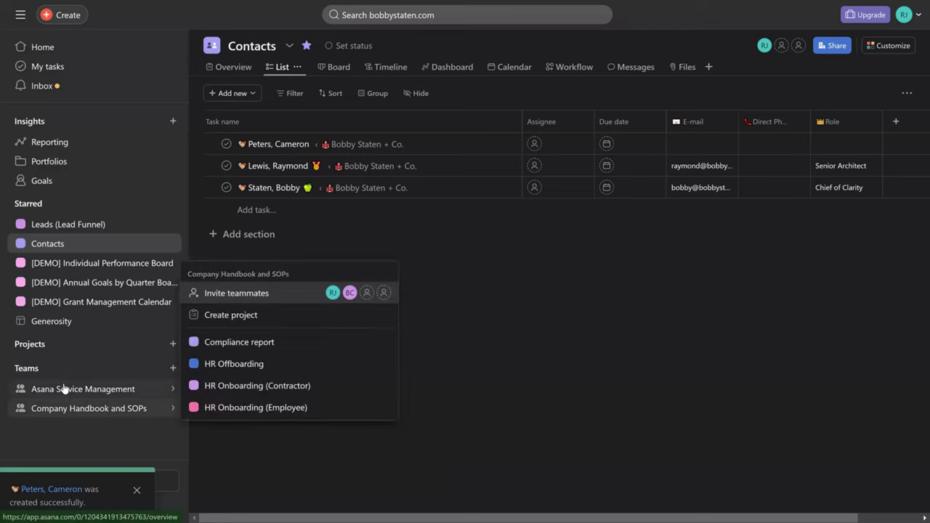
- Open the Asana Service Management team overview and scroll down its projects list
mouse_move(66, 388)
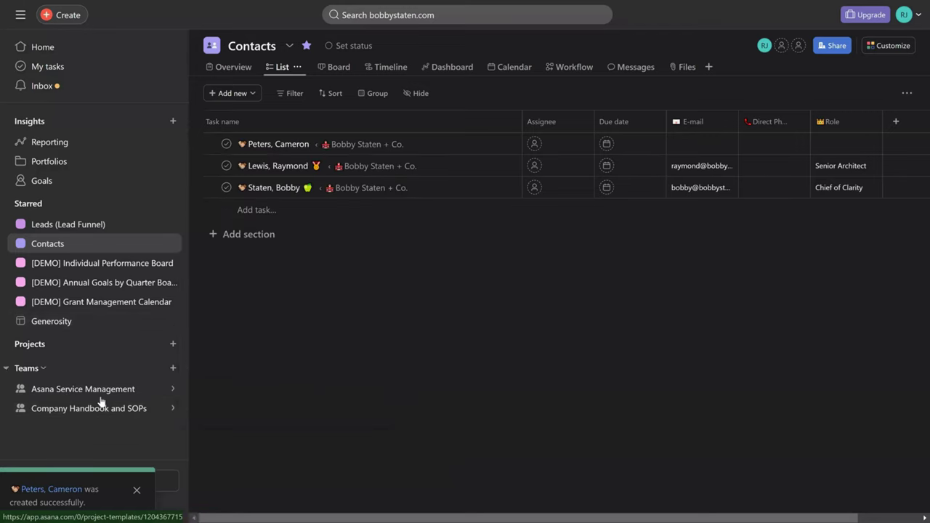
mouse_move(102, 391)
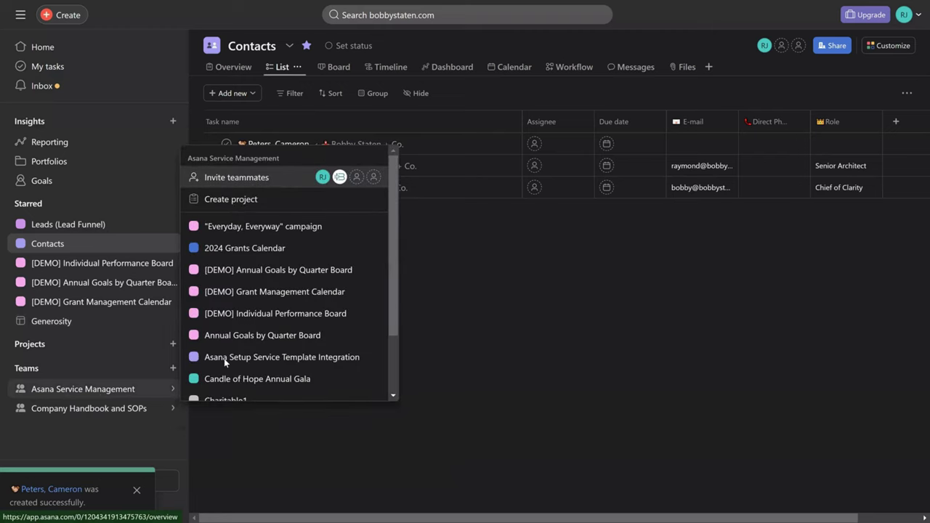
left_click(224, 358)
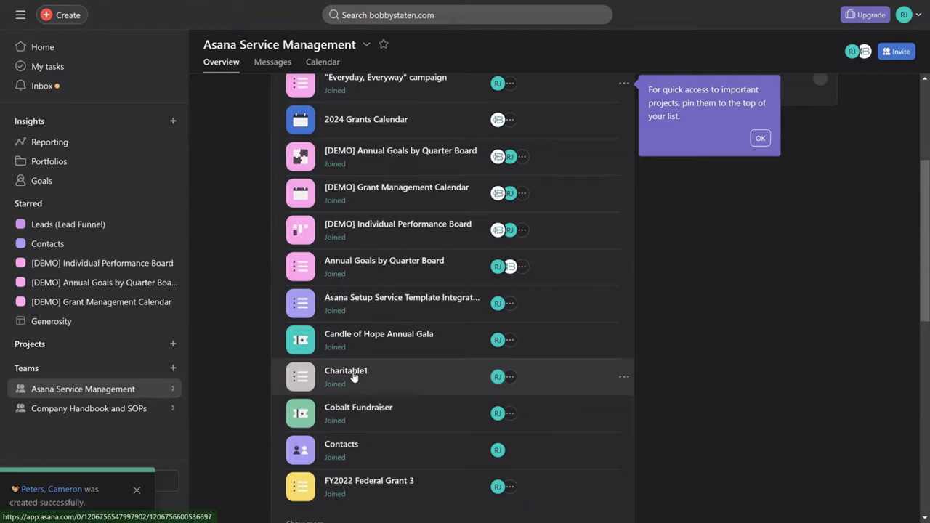
scroll(354, 376, "down", 3)
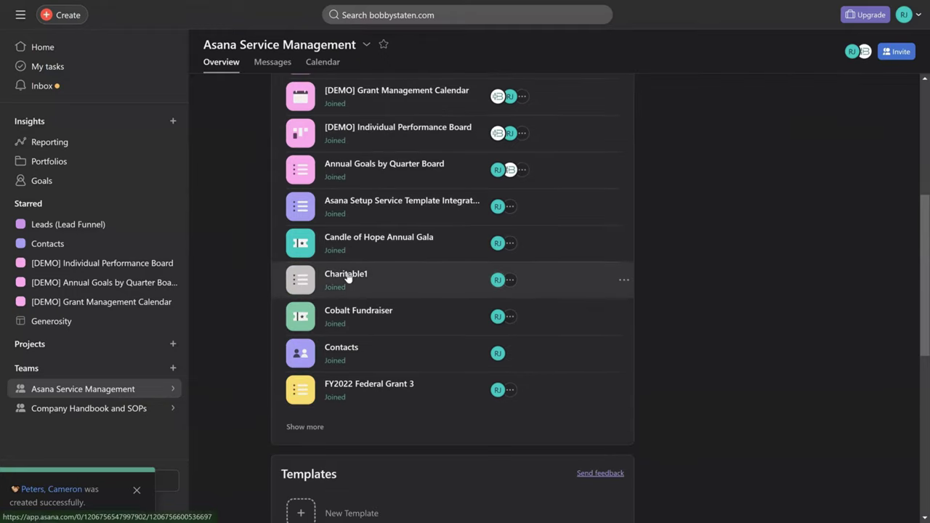
left_click(348, 277)
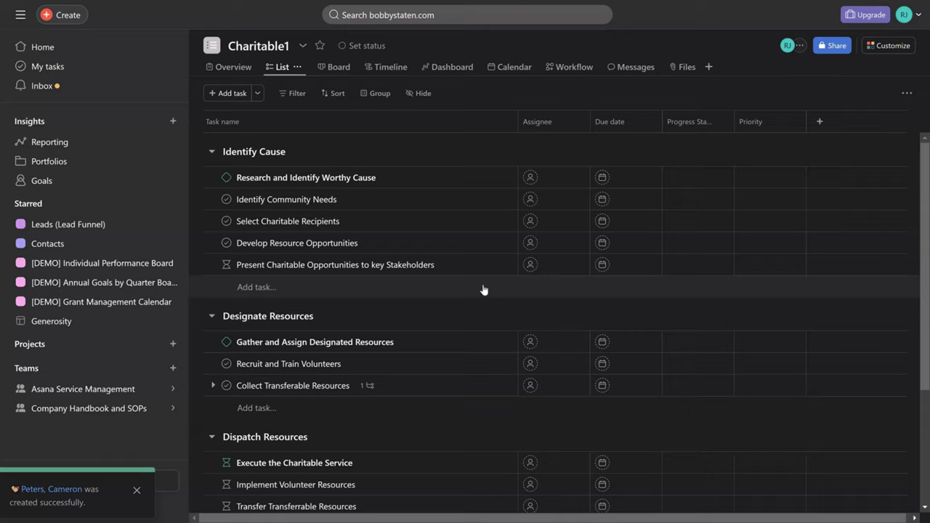
scroll(484, 289, "down", 1)
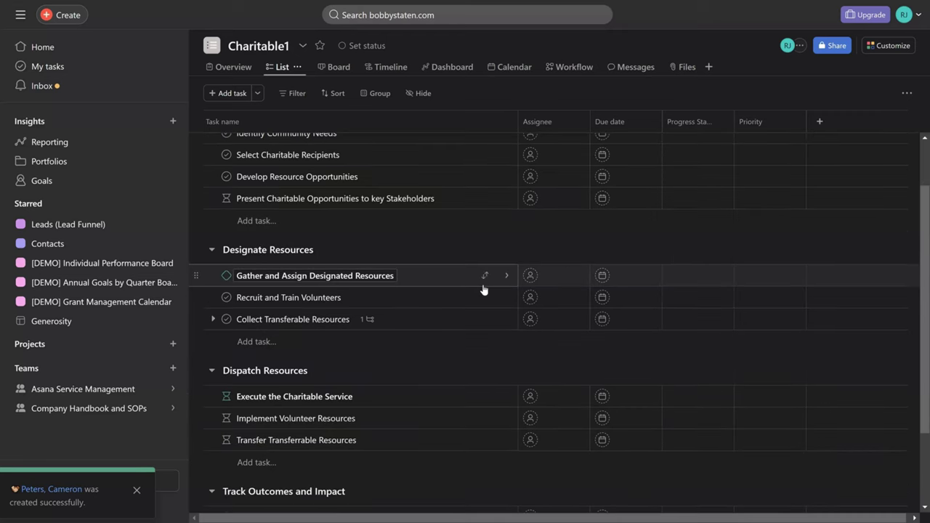
scroll(483, 289, "down", 2)
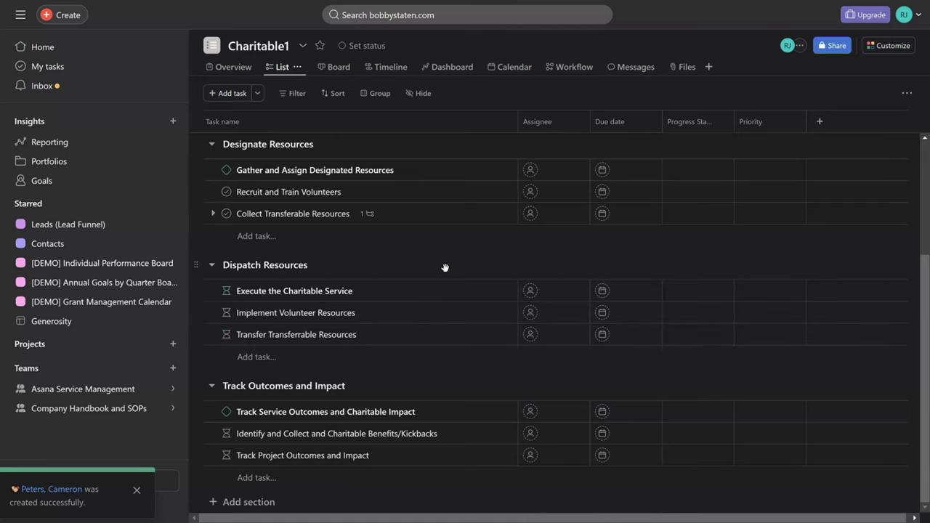
scroll(445, 267, "up", 3)
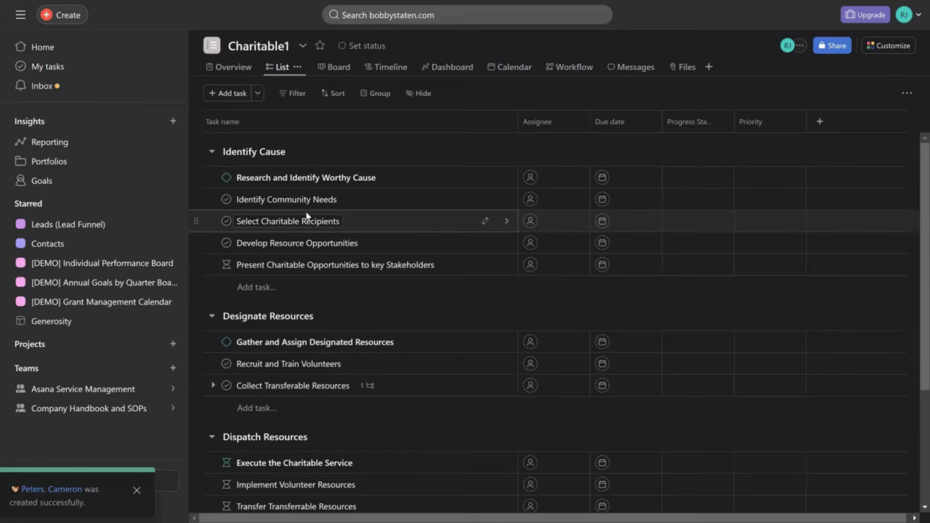
scroll(306, 216, "down", 1)
scroll(308, 211, "down", 3)
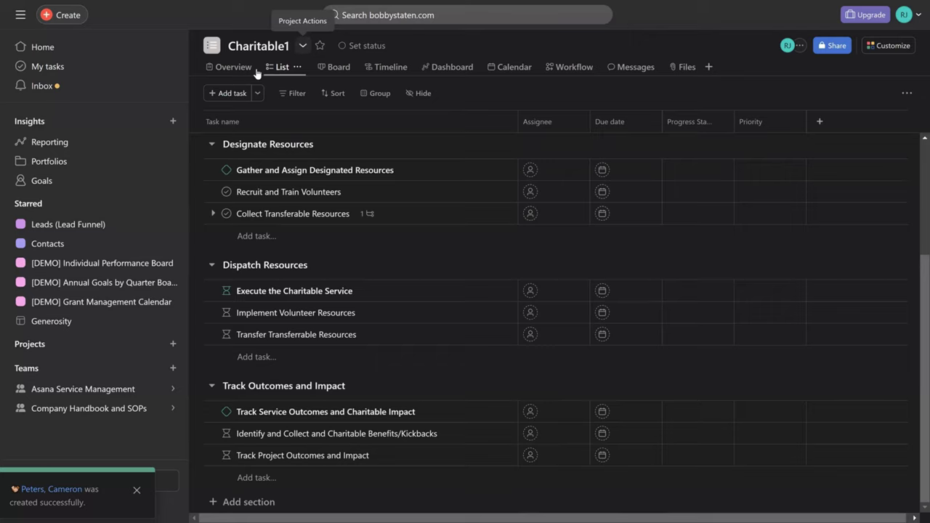
- Save the Charitable1 project as a template from its actions menu
key("Return")
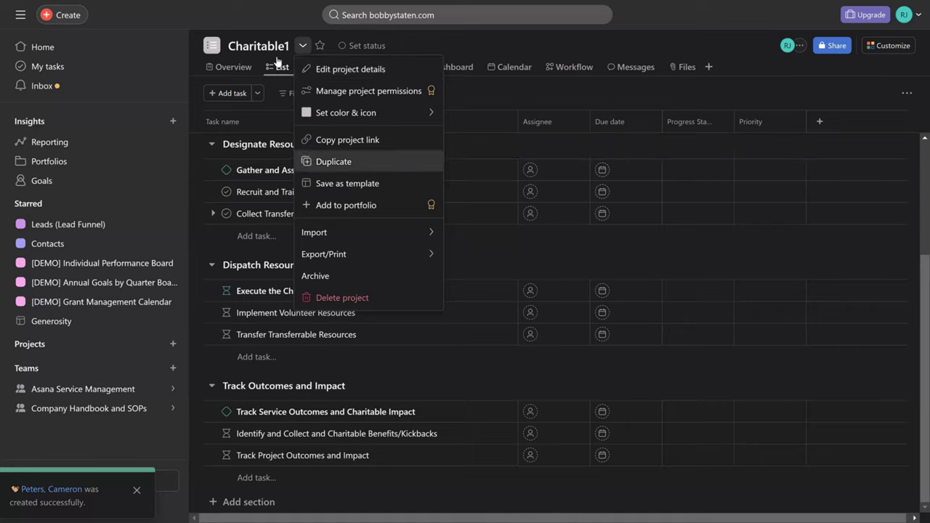
key("Up")
key("Up")
key("Right")
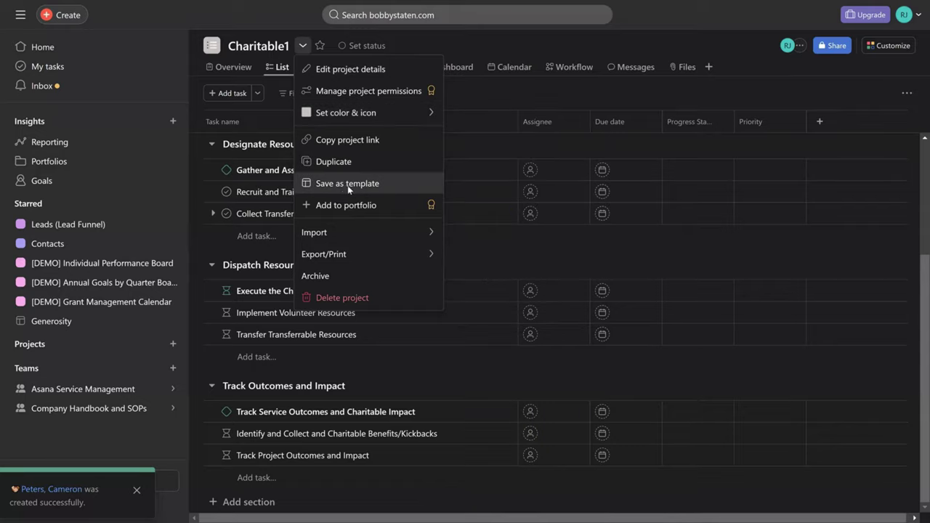
left_click(347, 184)
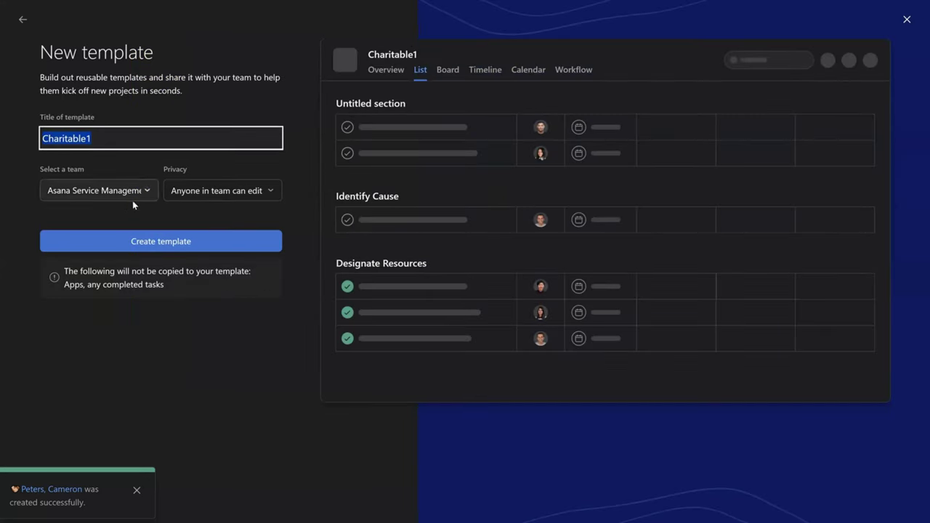
- Retitle the template 'Charitable Template' and set its privacy to Anyone in team can use
left_click(111, 142)
key("BackSpace")
type("Template")
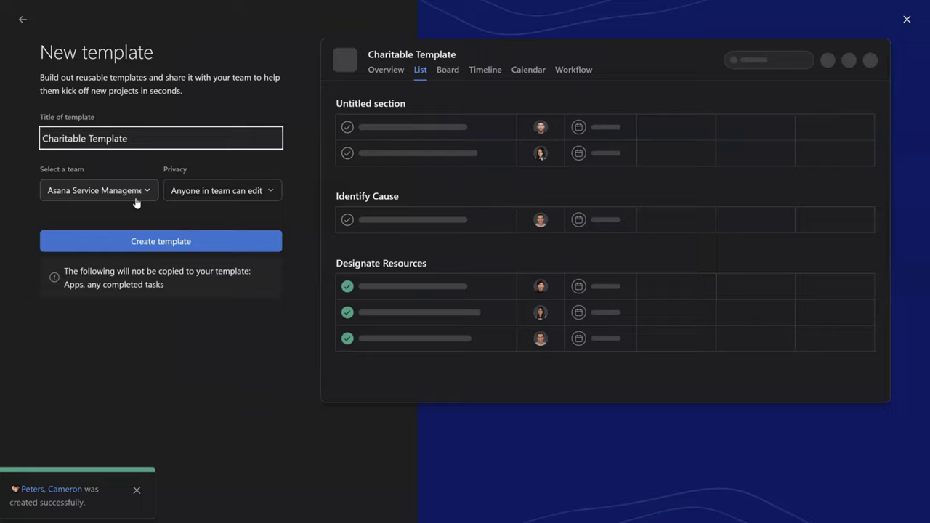
left_click(231, 191)
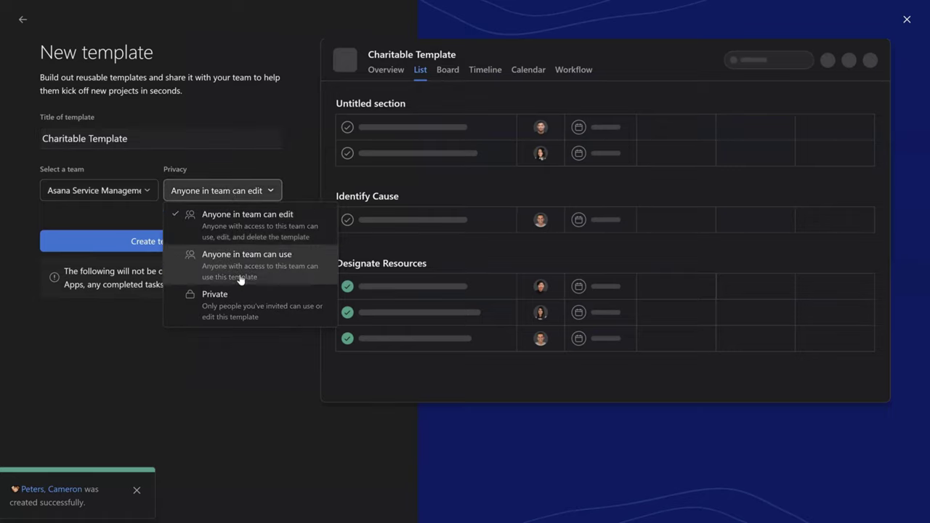
left_click(302, 150)
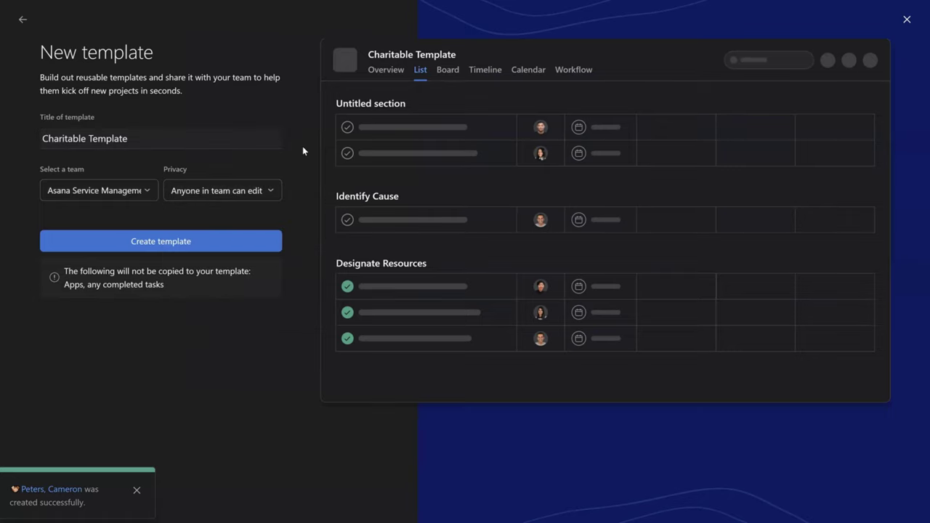
left_click(262, 200)
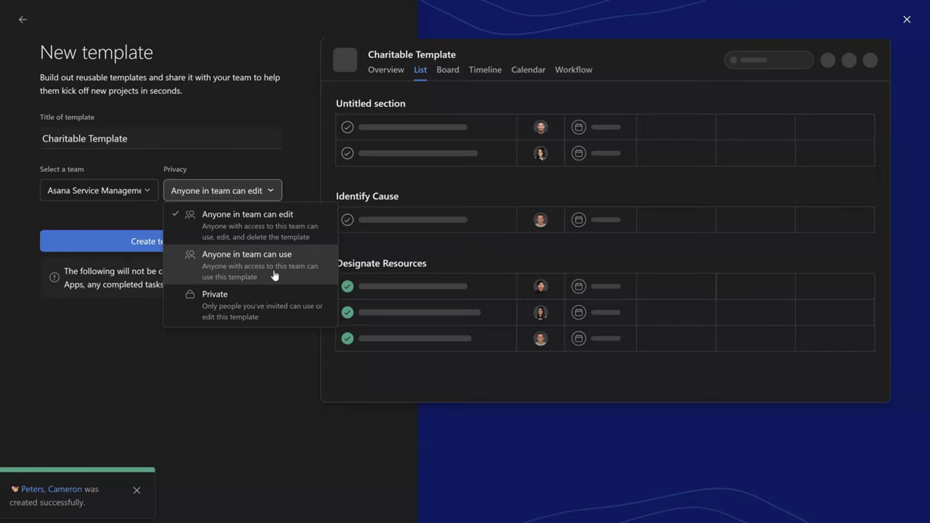
left_click(274, 270)
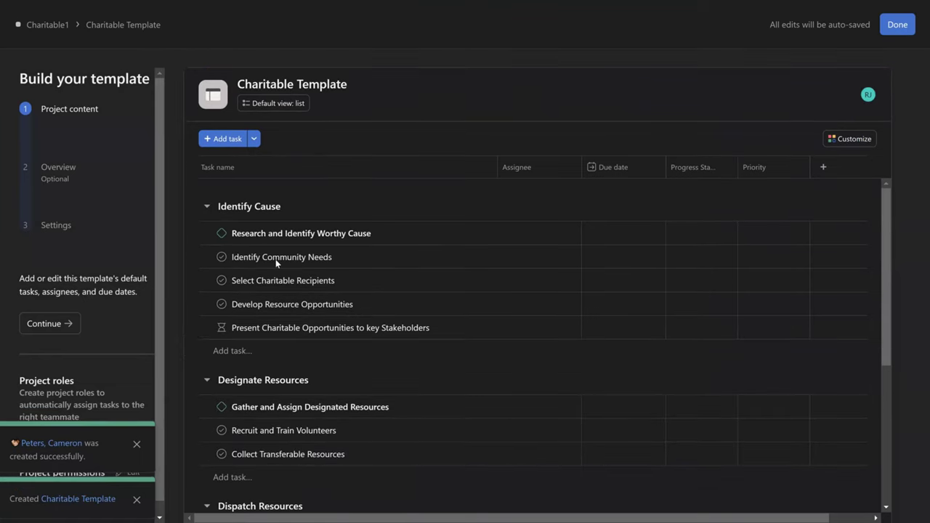
- Begin the template's overview description with 'This charitable event' and scroll through the page
left_click(67, 175)
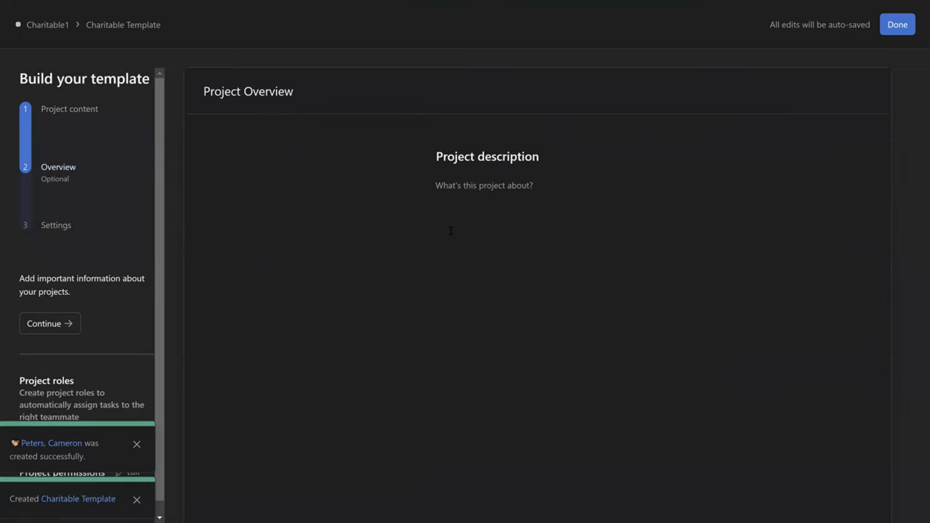
left_click(516, 211)
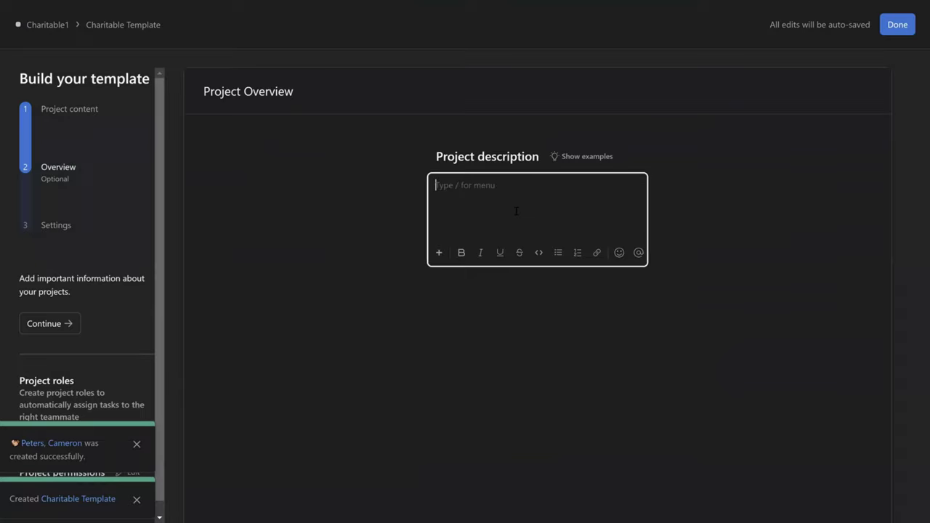
type("This charitable event")
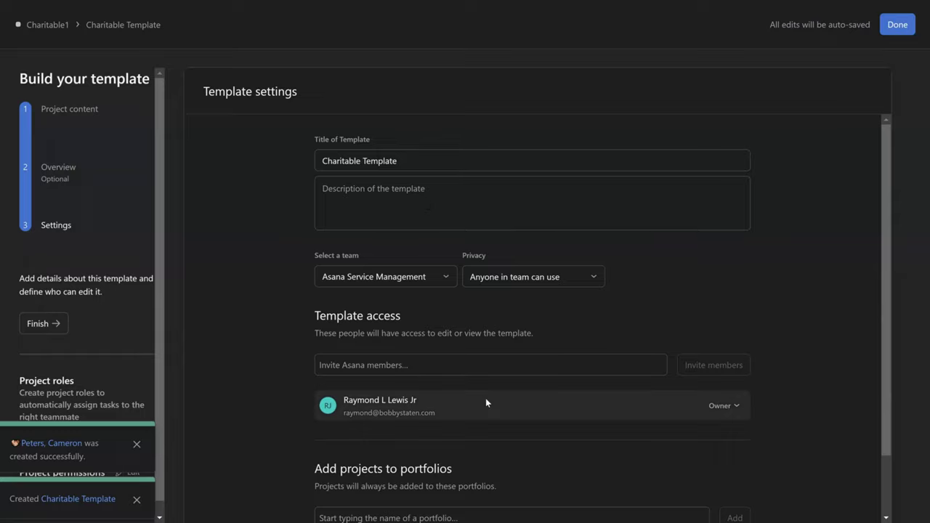
scroll(486, 402, "down", 2)
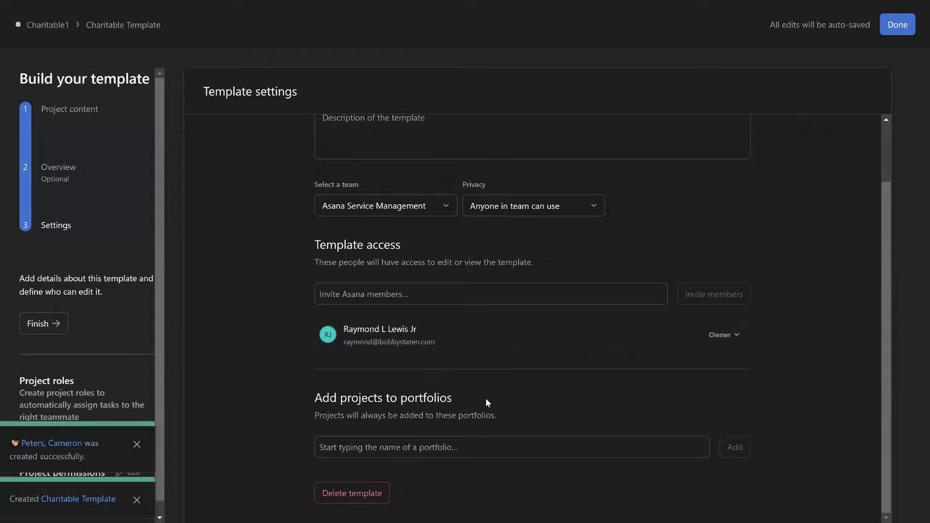
scroll(486, 398, "up", 2)
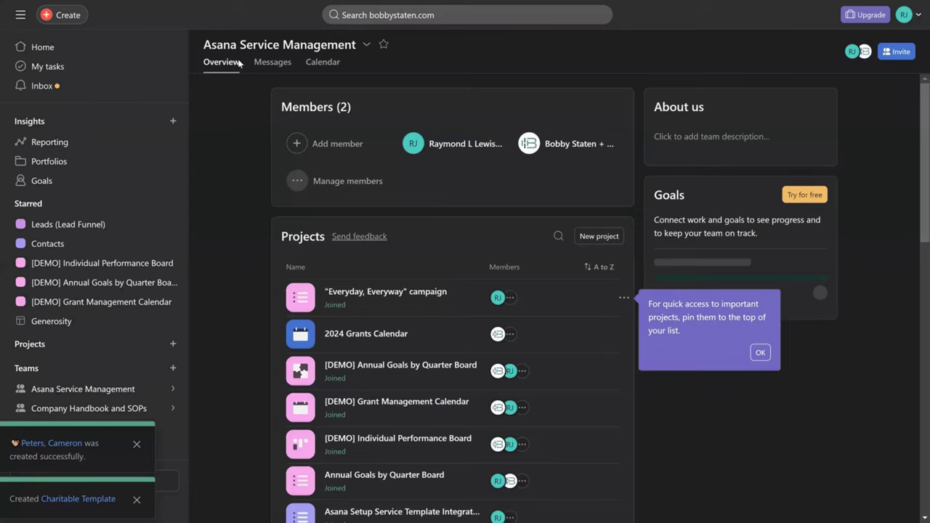
- Confirm Charitable Template appears under the team's templates, then start a new project
scroll(424, 193, "down", 1)
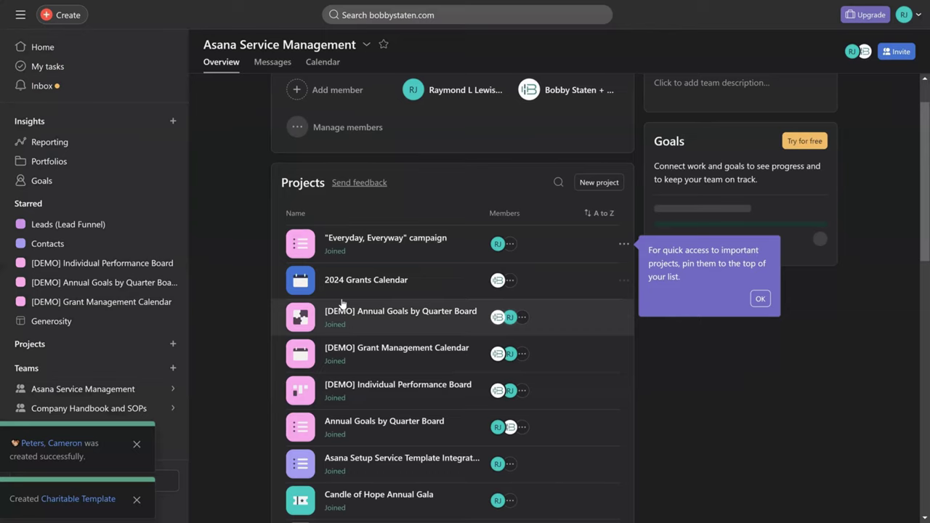
scroll(342, 303, "down", 6)
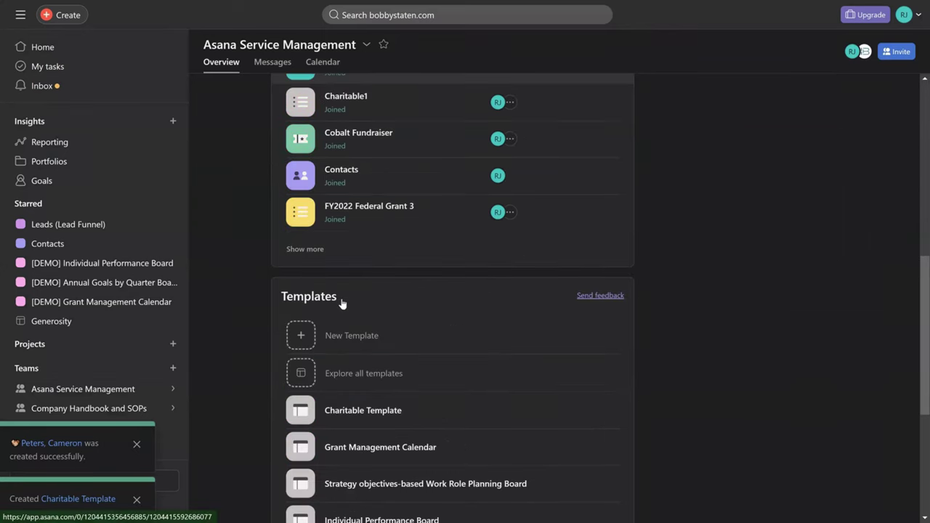
scroll(341, 303, "down", 4)
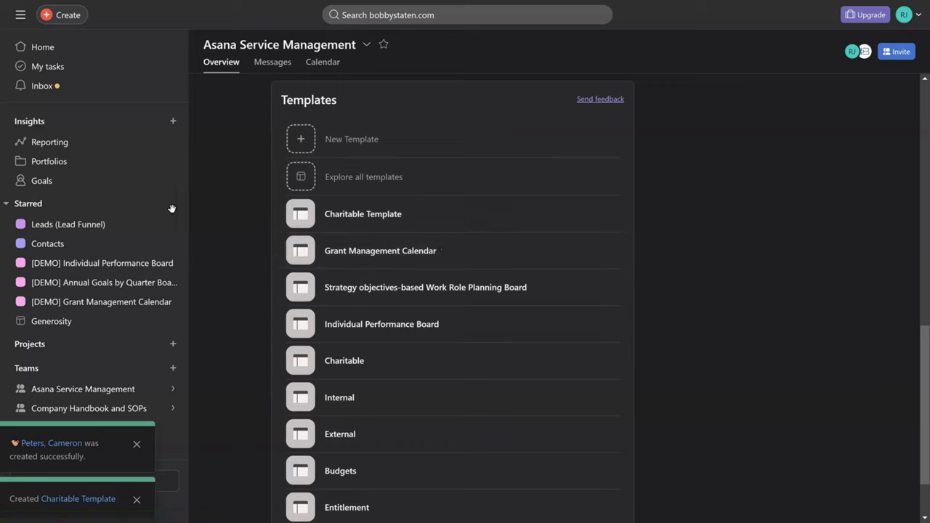
scroll(384, 198, "up", 10)
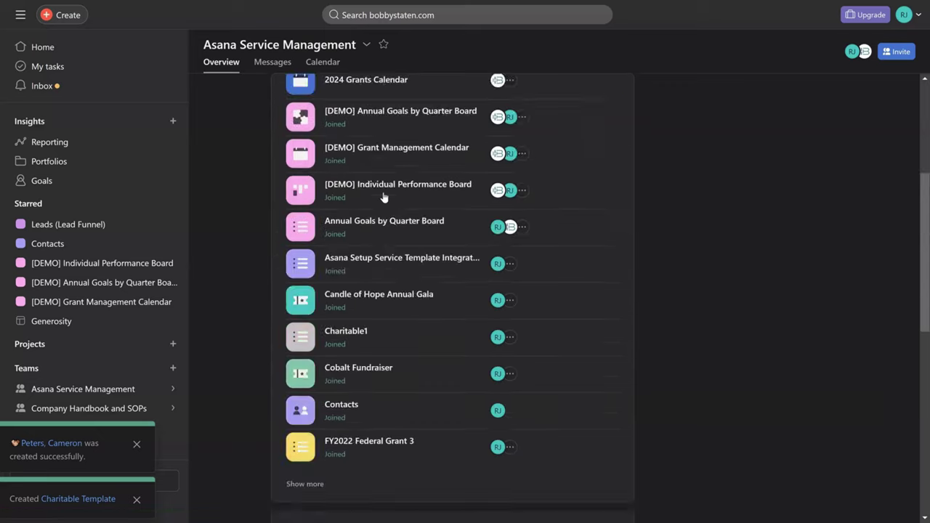
left_click(589, 237)
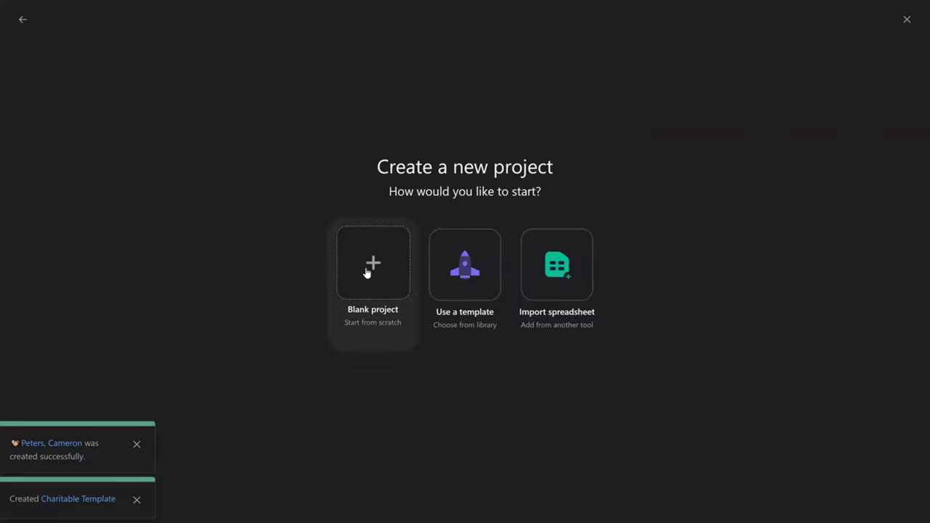
- Base a new project on the Charitable Template and name it 'Art show'
left_click(465, 279)
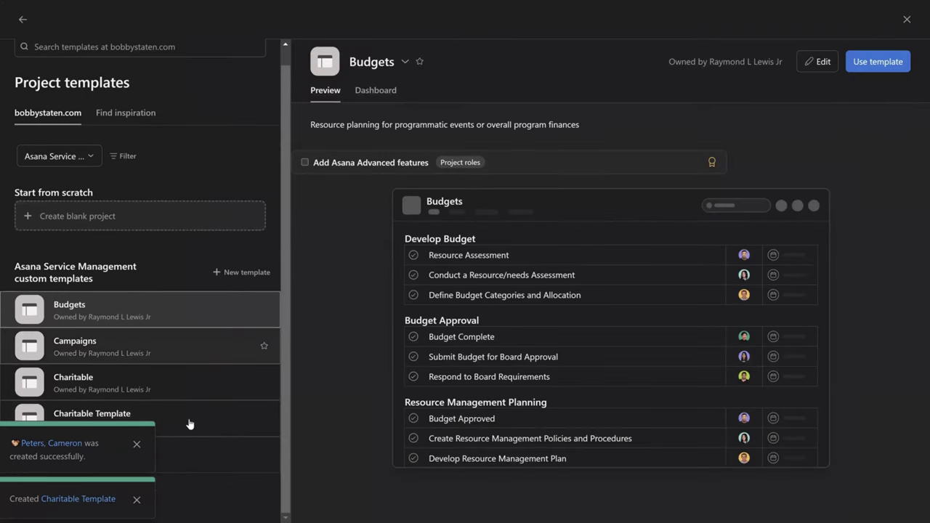
left_click(189, 423)
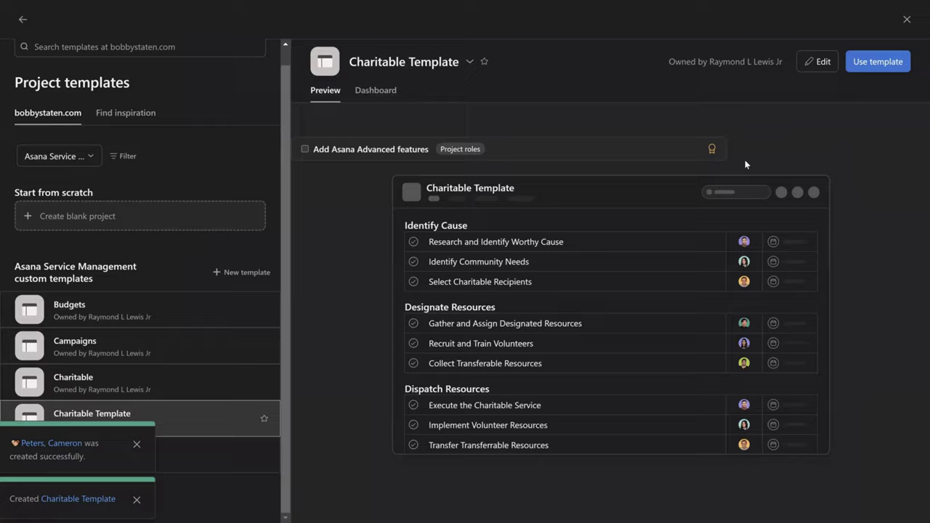
left_click(872, 61)
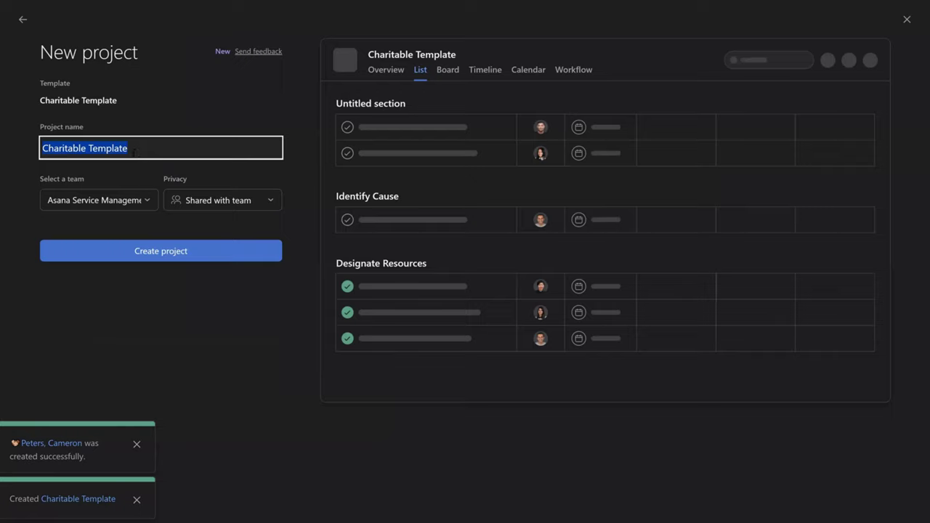
type("Art show")
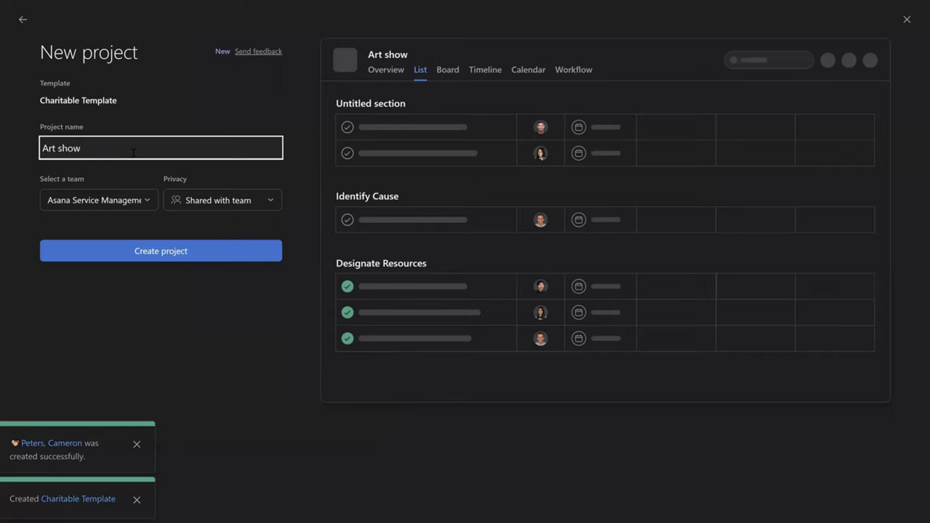
left_click(171, 260)
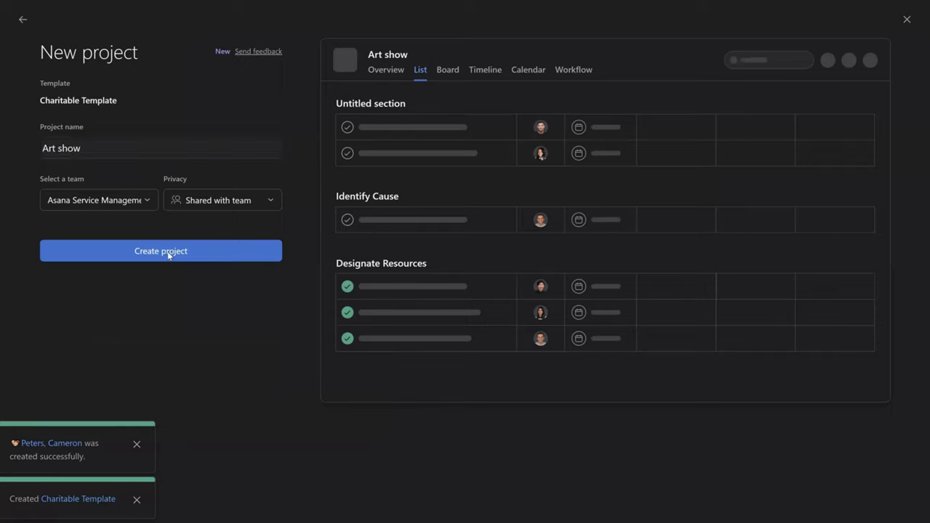
- Create the Art show project and briefly select two of its template tasks
left_click(167, 253)
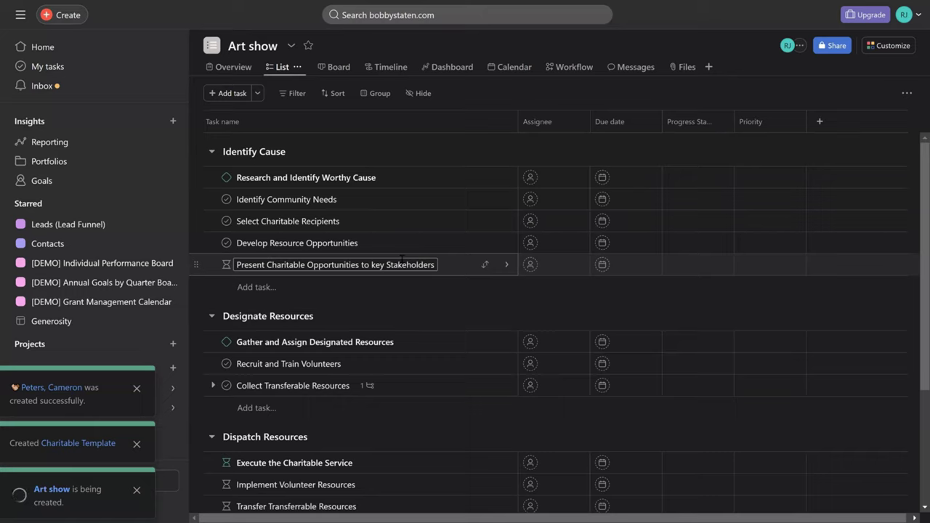
left_click(423, 181)
left_click(370, 342)
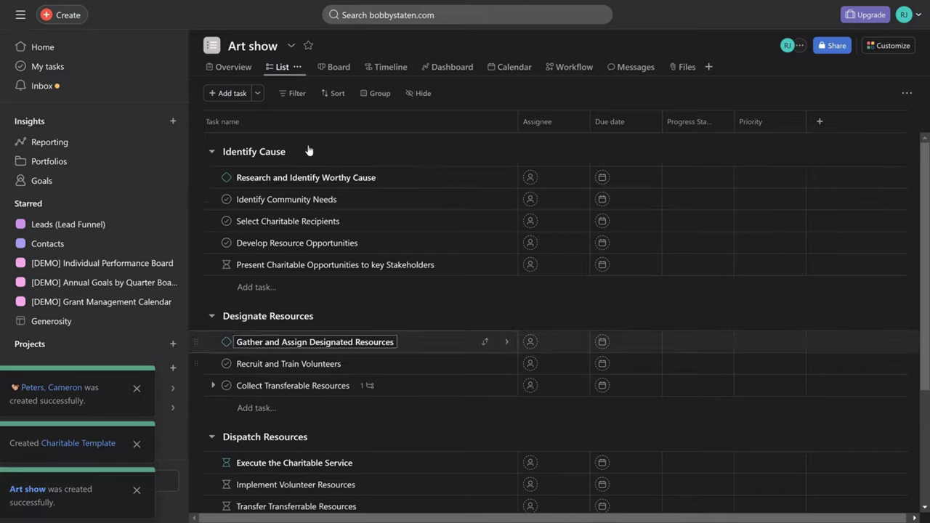
left_click(485, 92)
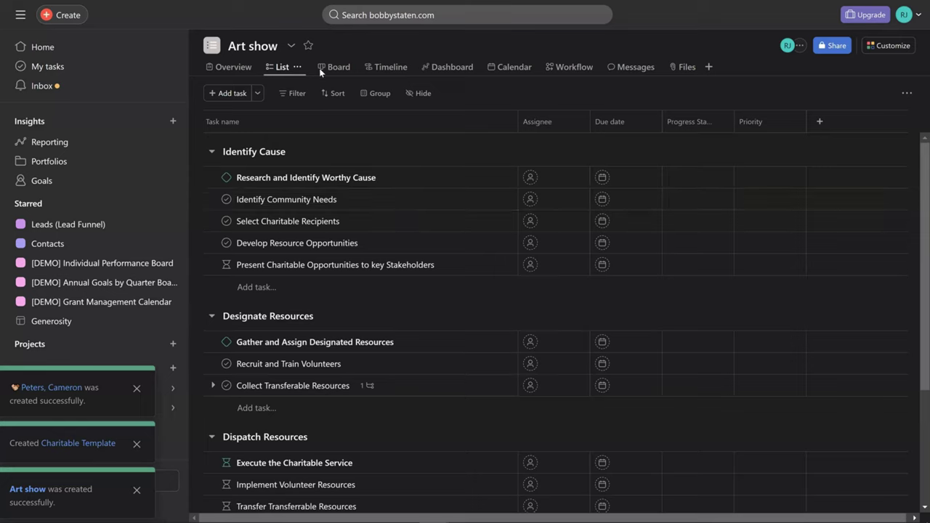
- Open the Share dialog for the Art show project
left_click(291, 45)
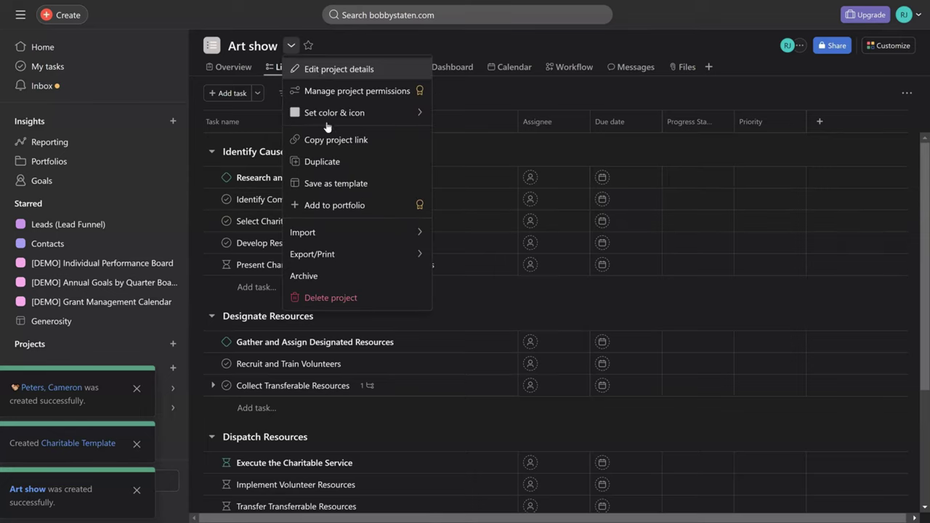
left_click(774, 76)
left_click(791, 47)
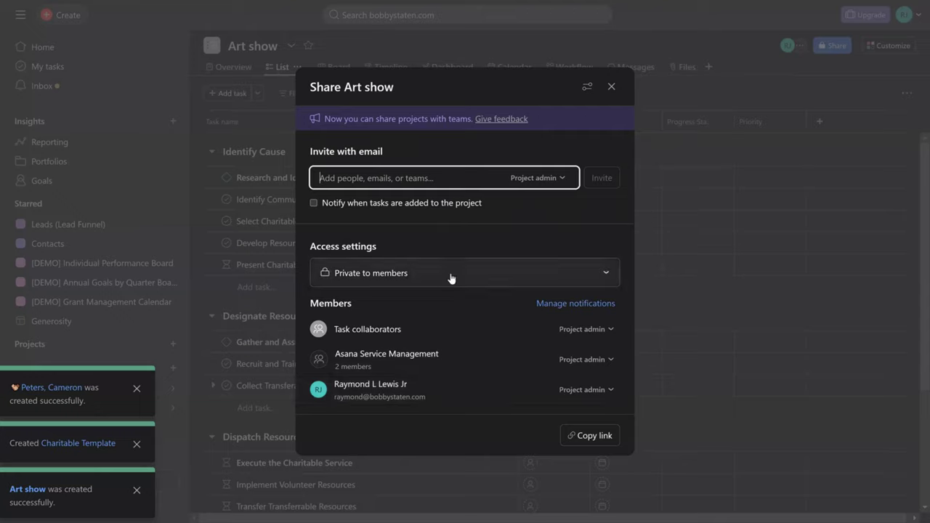
- Invite the company contact to Art show with Commenter access instead of Project admin
type("bobby")
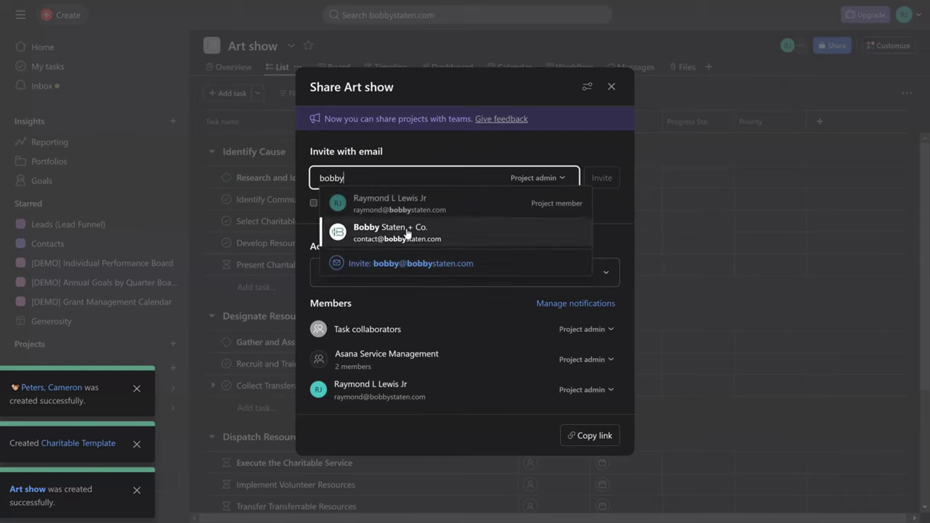
left_click(405, 231)
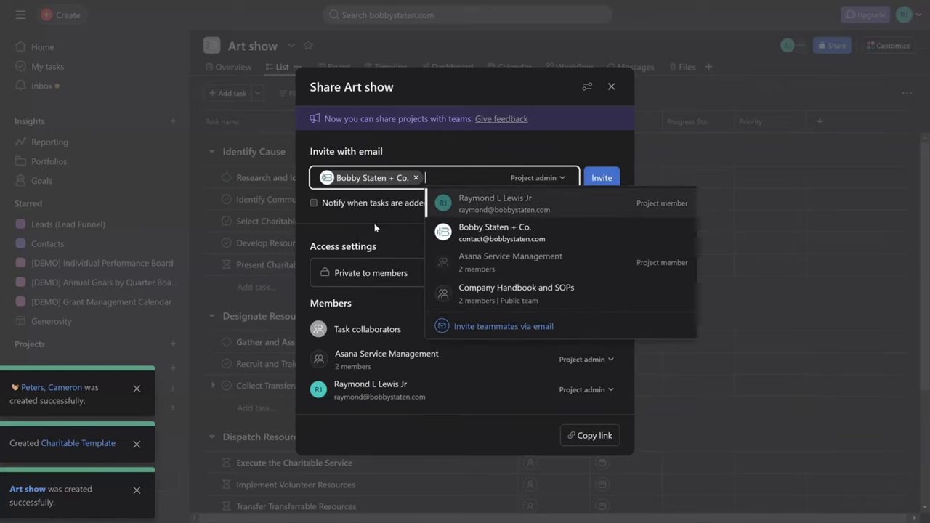
left_click(543, 181)
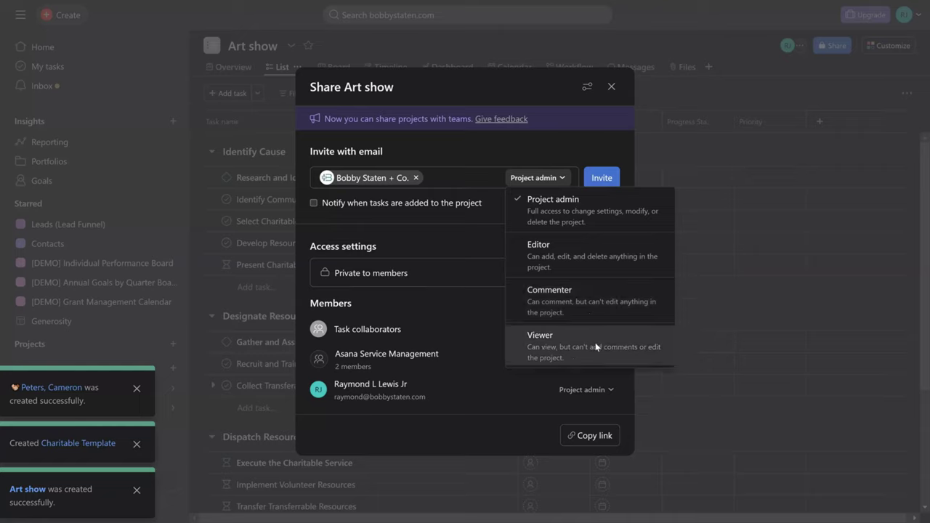
left_click(604, 299)
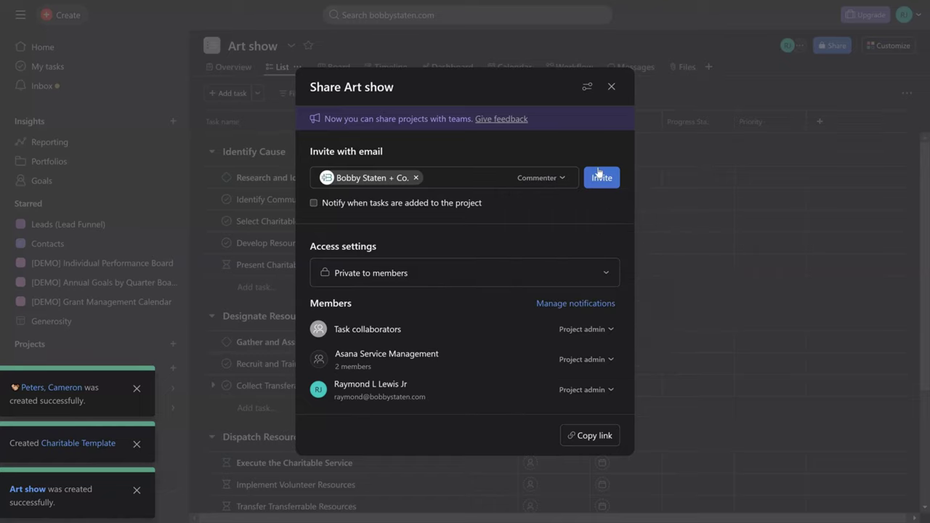
left_click(599, 175)
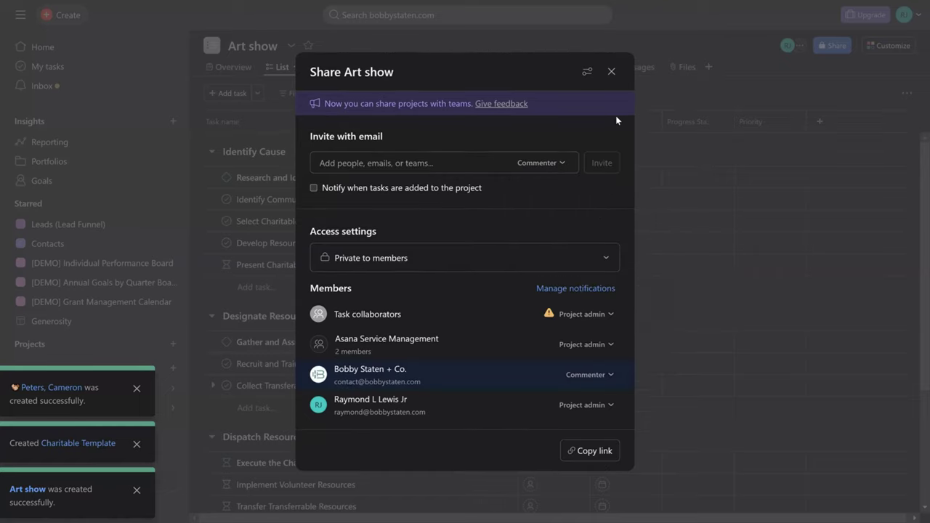
- Close the Share dialog, then briefly view and dismiss the Customize panel
left_click(636, 90)
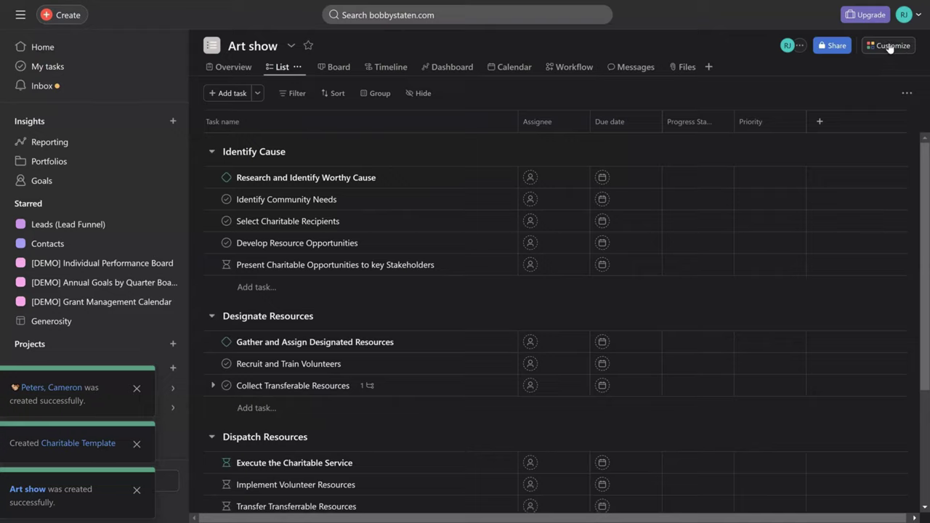
left_click(890, 47)
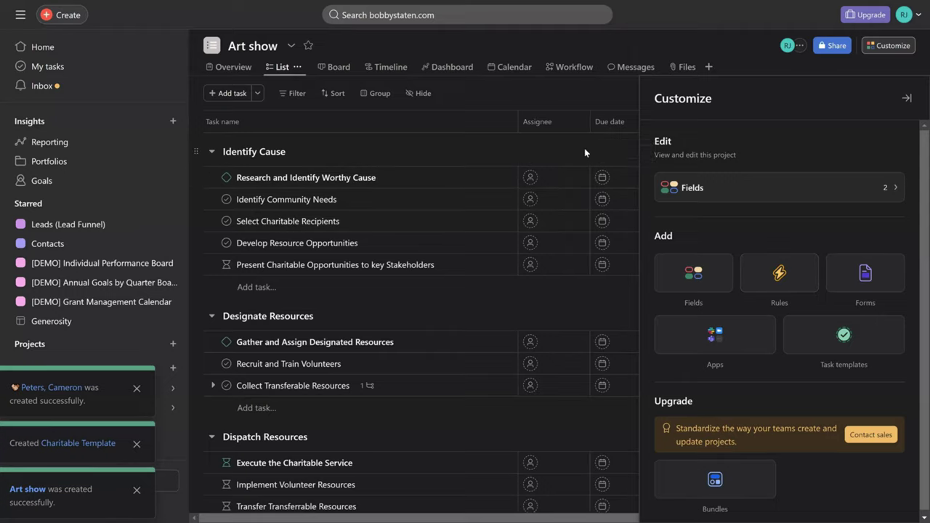
key("Escape")
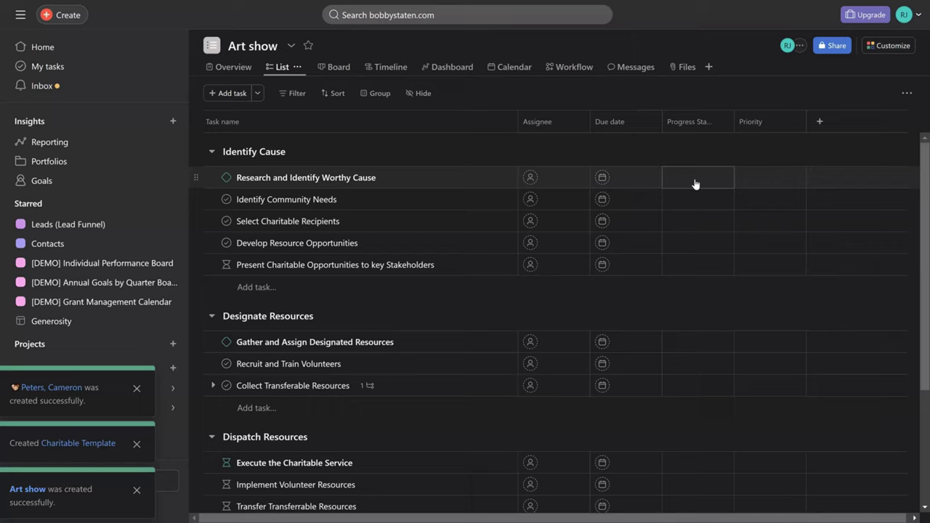